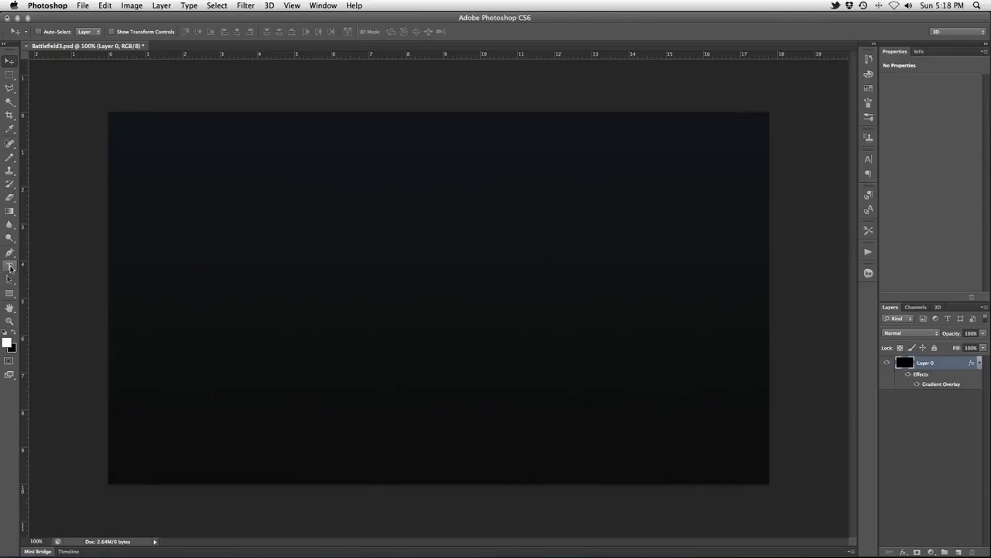
- Add the white title text BATTLEFIELD near the canvas centre in Agency FB Bold at 200 pt
{"action": "left_click", "coordinate": [10, 268]}
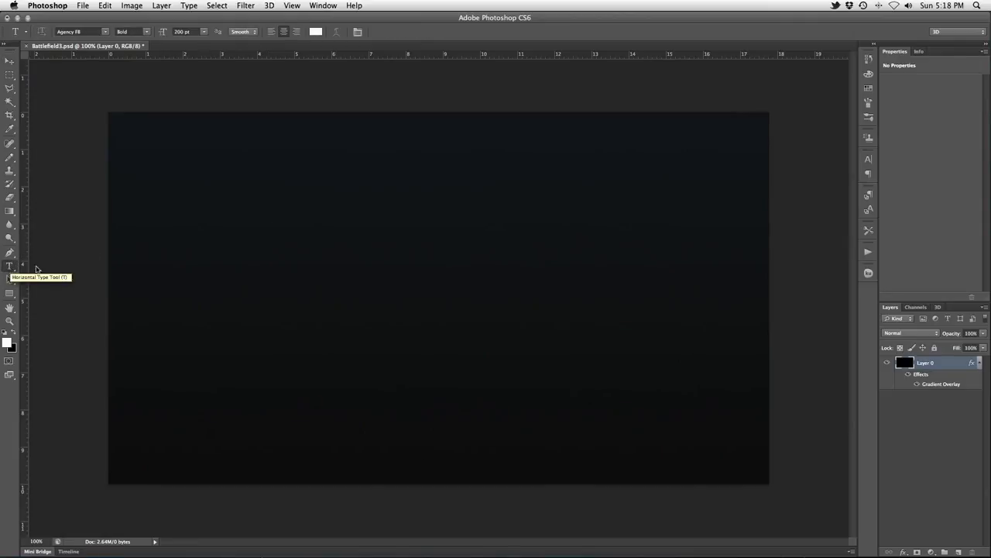
{"action": "left_click", "coordinate": [446, 308]}
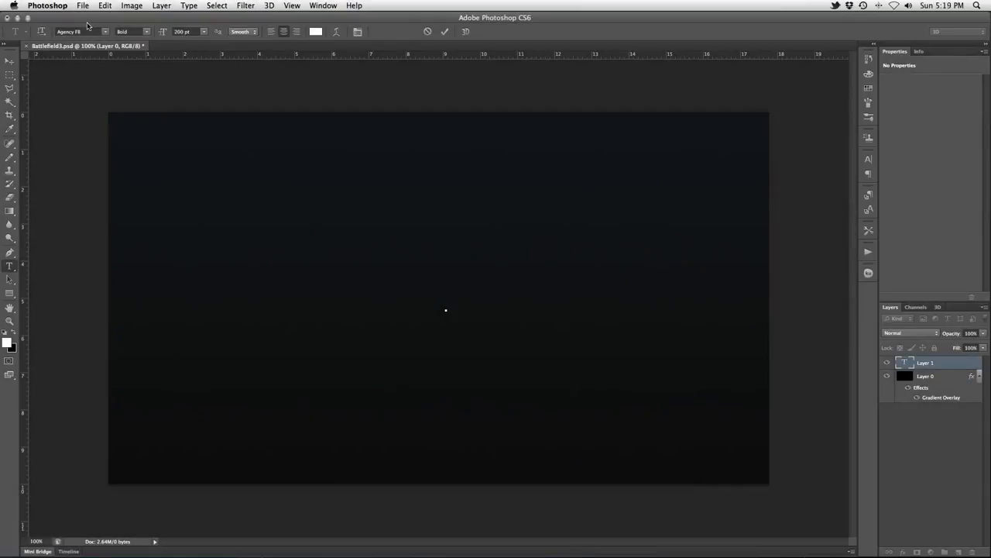
{"action": "type", "text": "BA"}
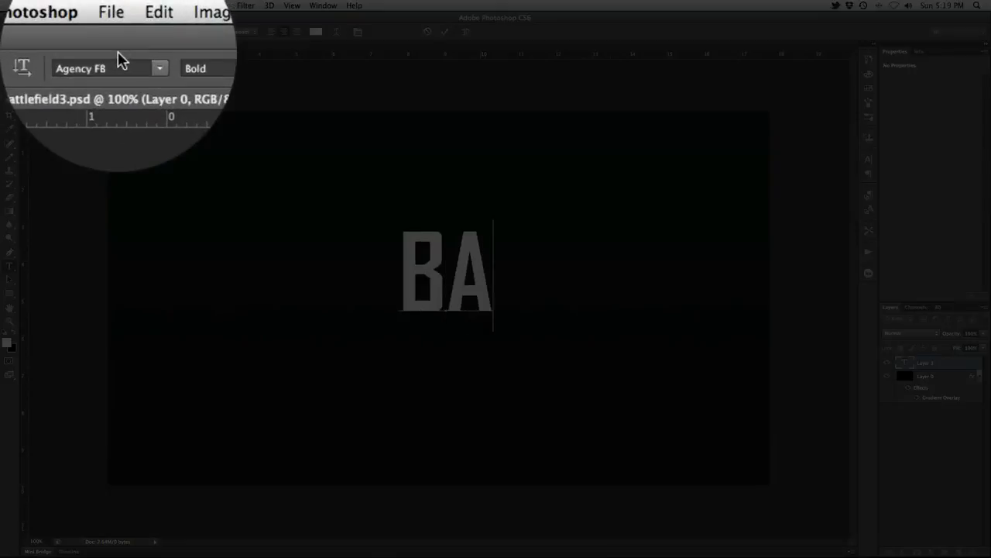
{"action": "type", "text": "TTLEFIELD"}
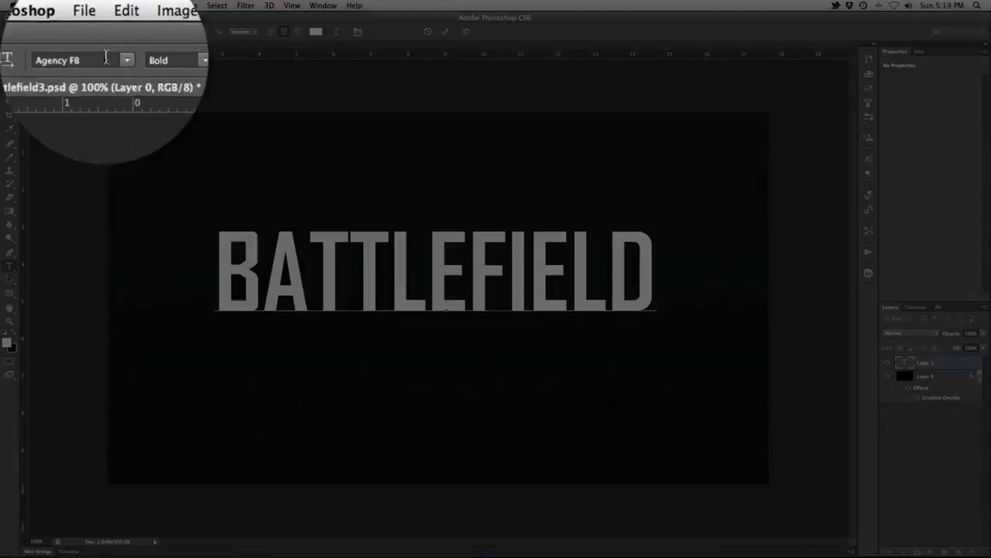
- Append a 3 in the Chica Mono font to the title and move the finished text to the middle of the canvas
{"action": "left_click_drag", "start_coordinate": [95, 30], "coordinate": [33, 27]}
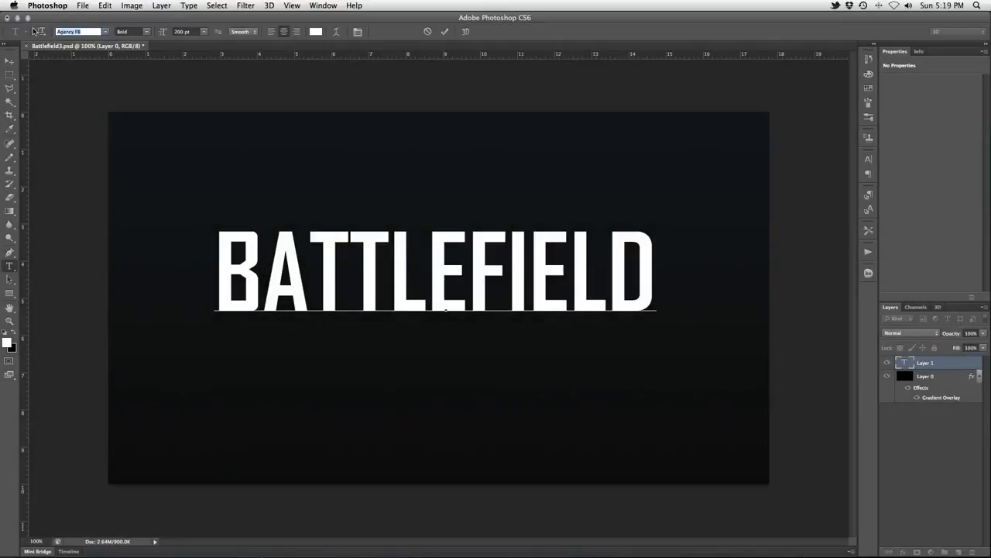
{"action": "type", "text": "Chica Mono"}
{"action": "key", "text": "Return"}
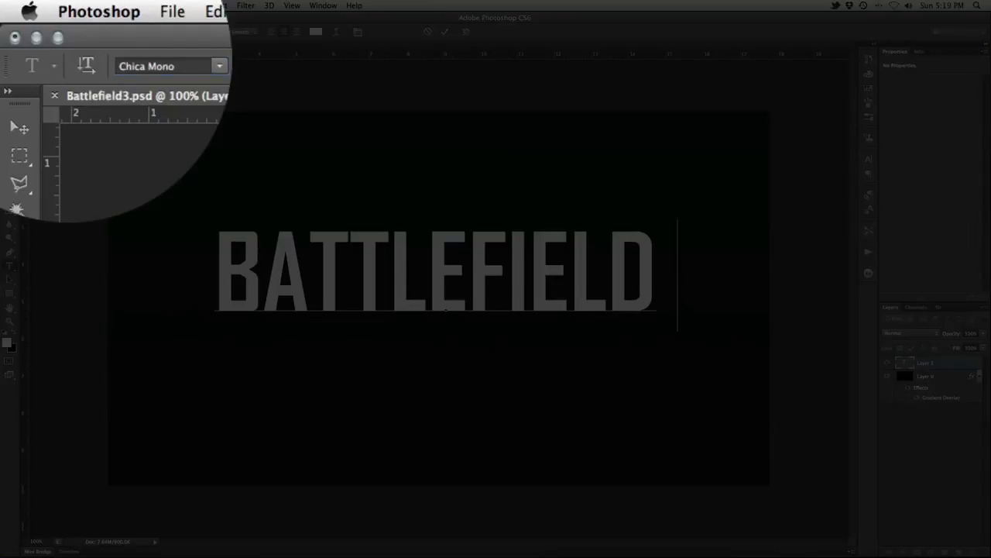
{"action": "type", "text": "3"}
{"action": "key", "text": "super+Return"}
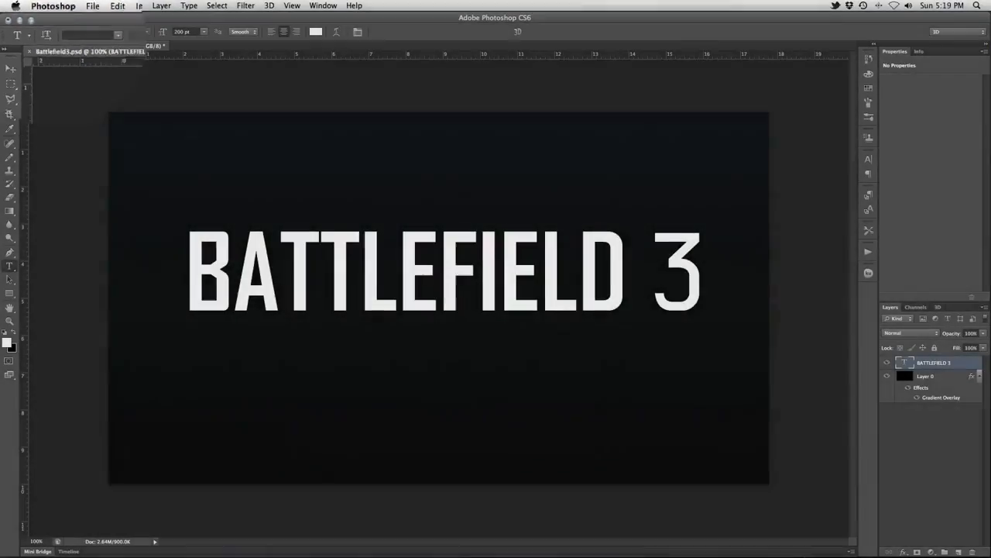
{"action": "key", "text": "v"}
{"action": "left_click_drag", "start_coordinate": [451, 271], "coordinate": [447, 283]}
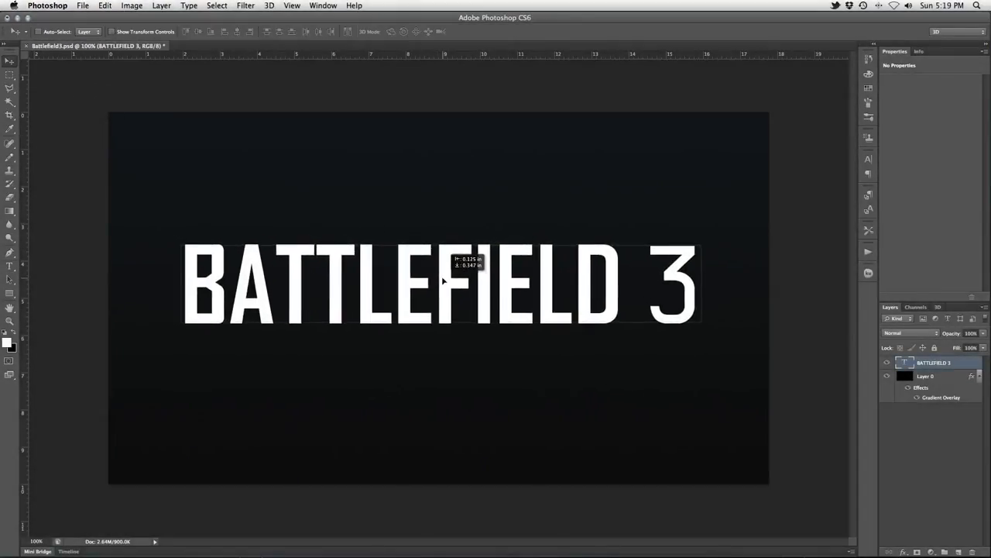
- Apply a linear Gradient Overlay at 90° to the title layer, running from medium grey at the bottom to light grey at the top
{"action": "double_click", "coordinate": [973, 364]}
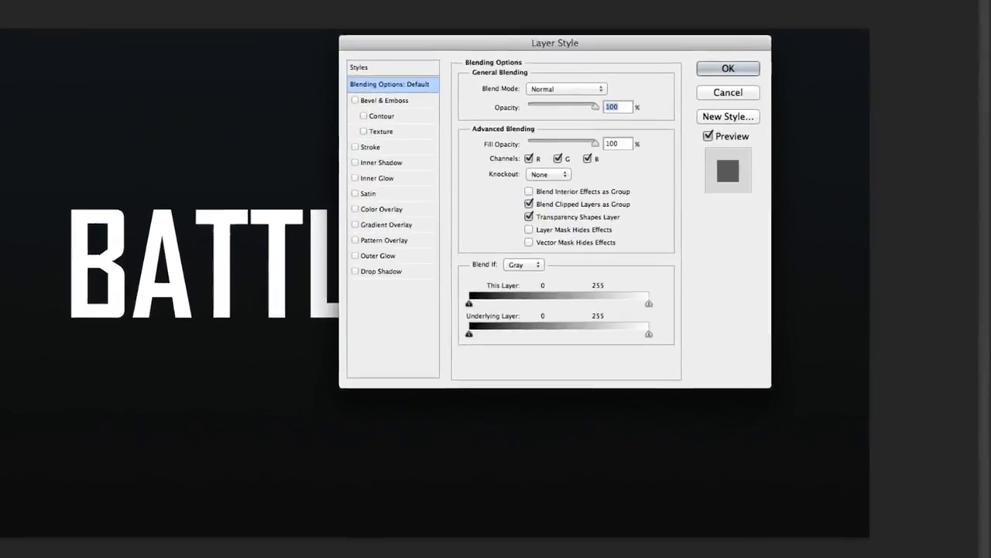
{"action": "left_click", "coordinate": [427, 255]}
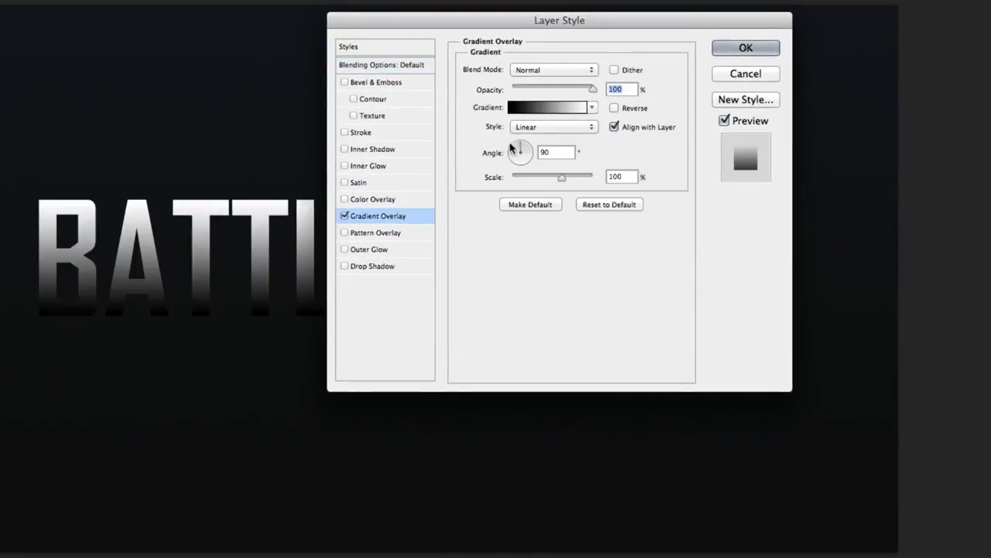
{"action": "left_click", "coordinate": [543, 109]}
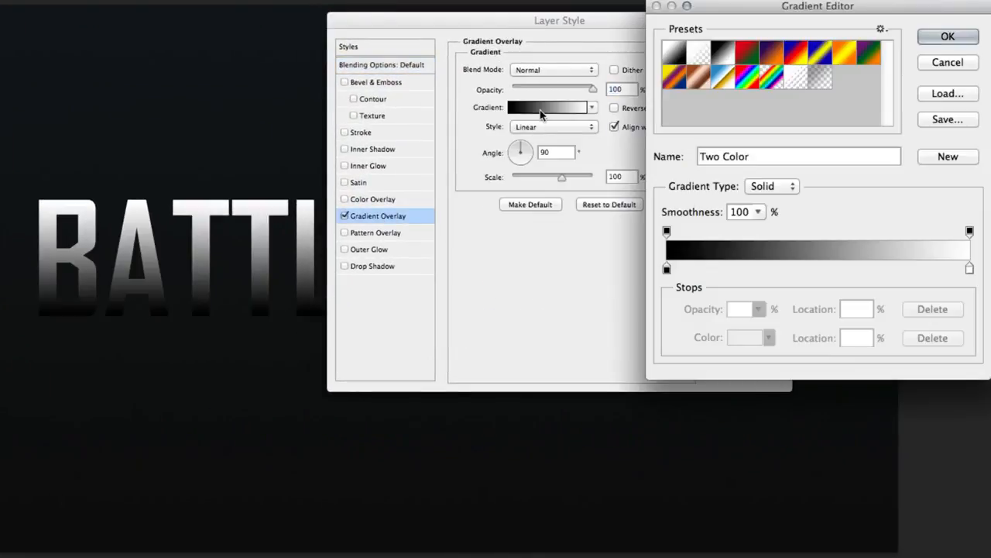
{"action": "double_click", "coordinate": [969, 271]}
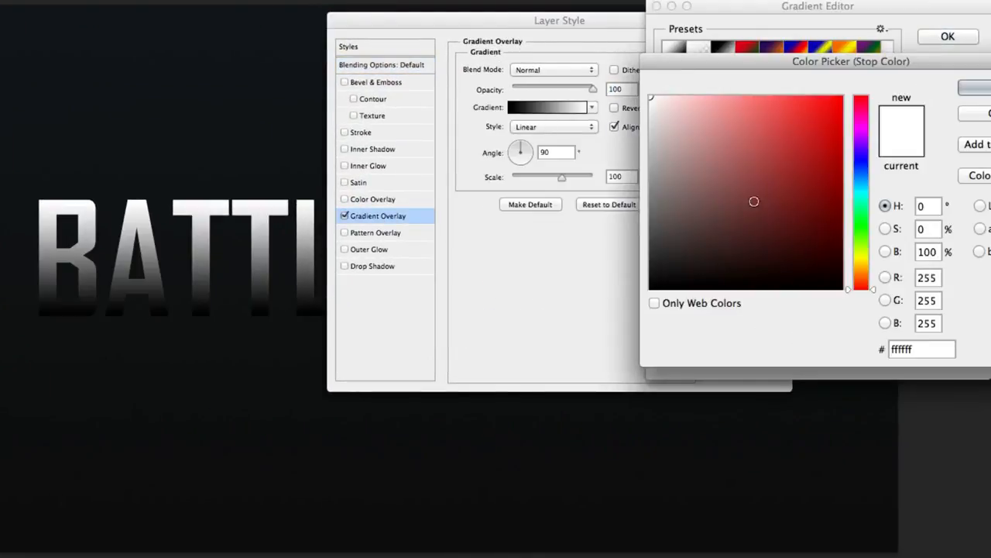
{"action": "left_click_drag", "start_coordinate": [651, 101], "coordinate": [632, 145]}
{"action": "key", "text": "Return"}
{"action": "double_click", "coordinate": [665, 270]}
{"action": "key", "text": "Return"}
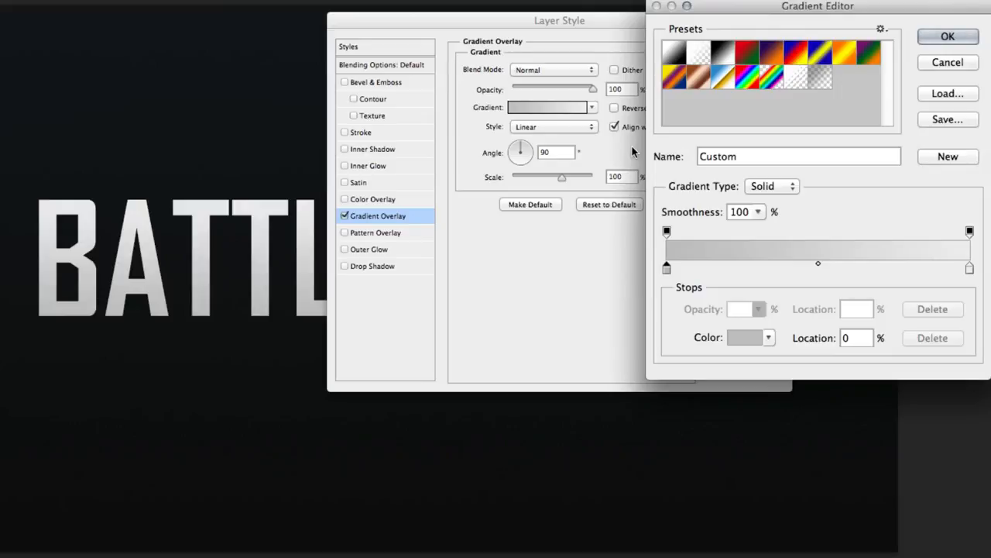
{"action": "key", "text": "Return"}
{"action": "key", "text": "Return"}
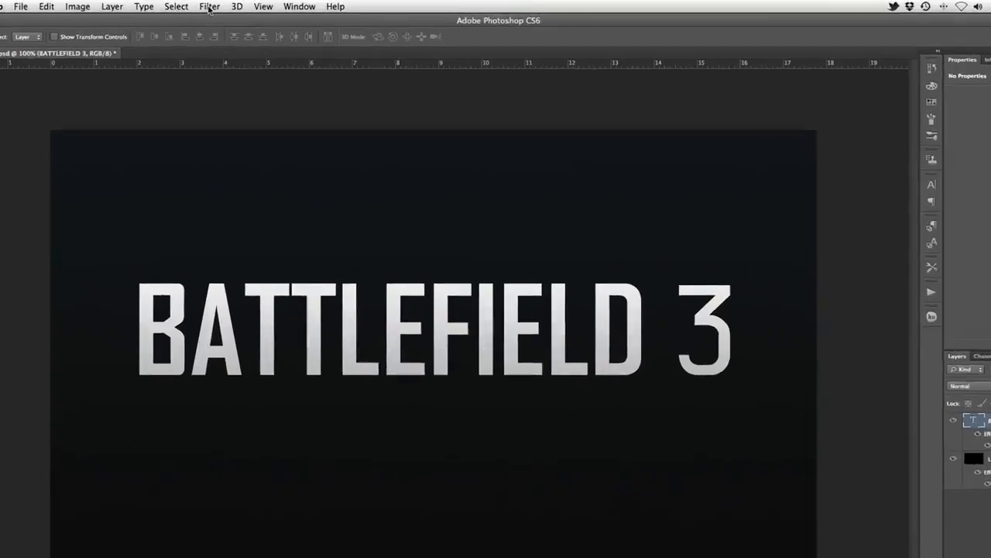
- Convert the title layer for Smart Filters and choose the Texturizer filter from the Filter Gallery
{"action": "left_click", "coordinate": [245, 6]}
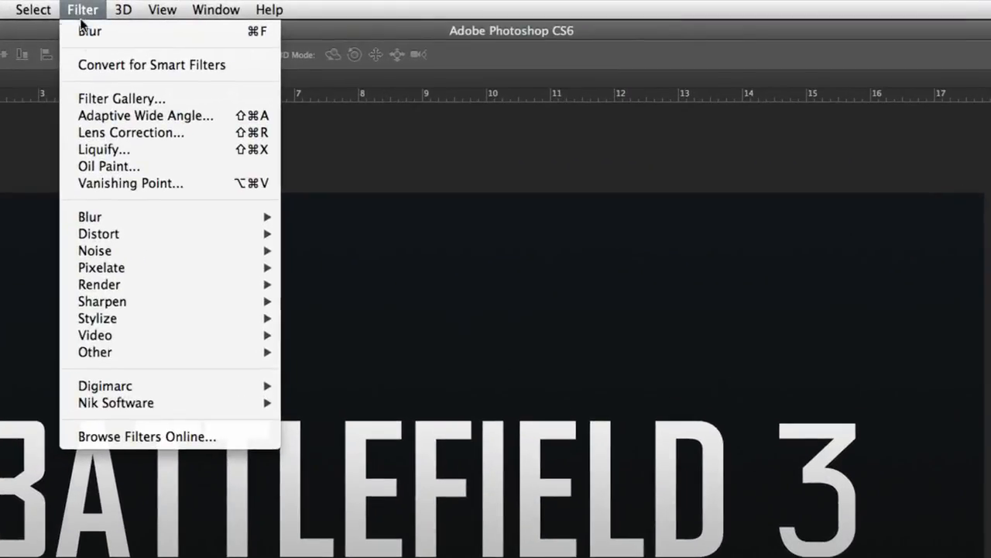
{"action": "left_click", "coordinate": [248, 65]}
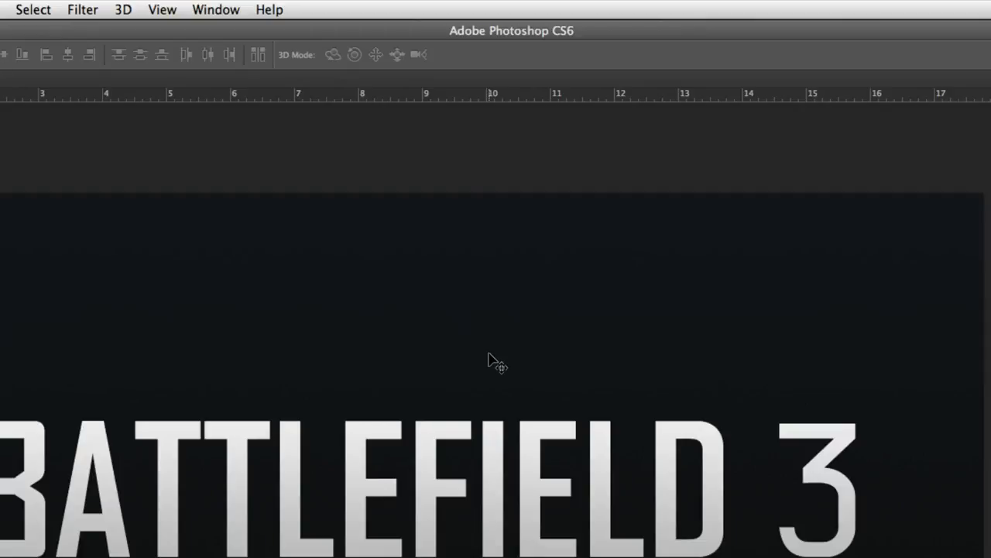
{"action": "left_click", "coordinate": [86, 9]}
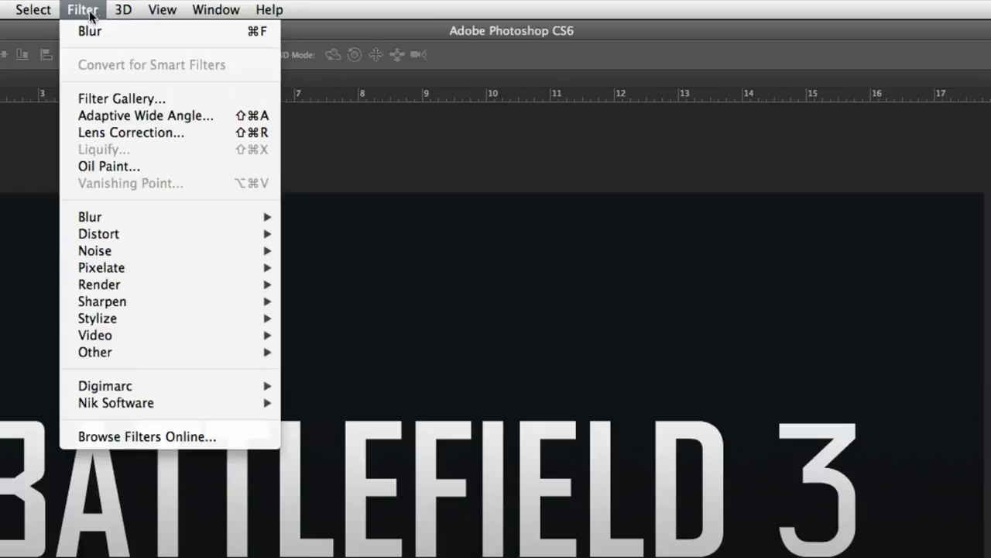
{"action": "left_click", "coordinate": [179, 96]}
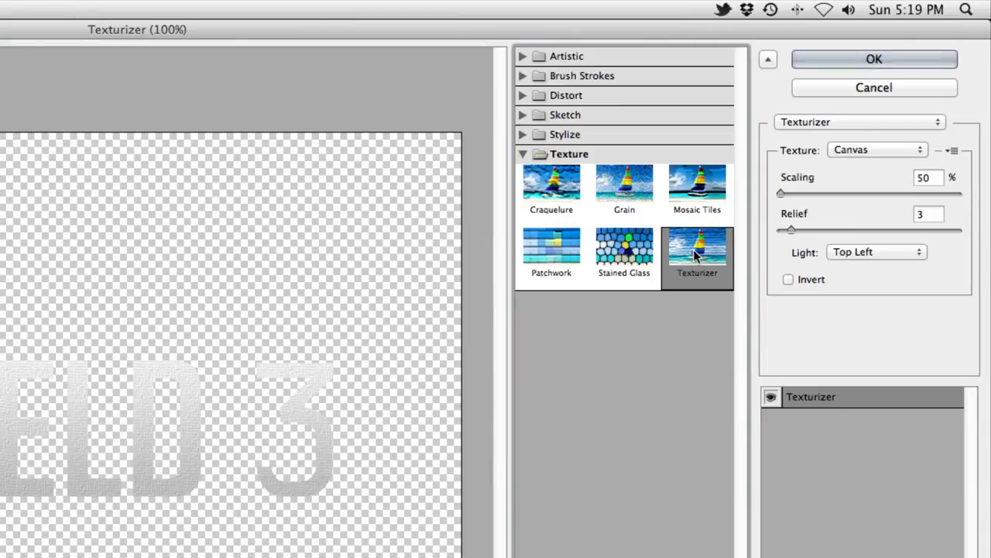
- Apply the Texturizer to the title with the Canvas texture, 50% scaling, relief 2 and light from the Top
{"action": "left_click", "coordinate": [861, 149]}
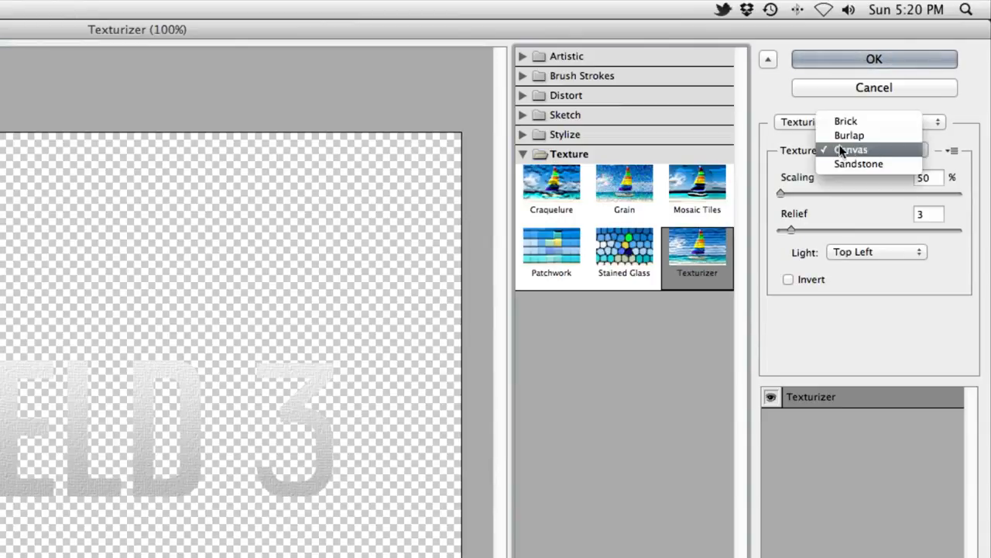
{"action": "left_click", "coordinate": [842, 149]}
{"action": "left_click", "coordinate": [781, 192]}
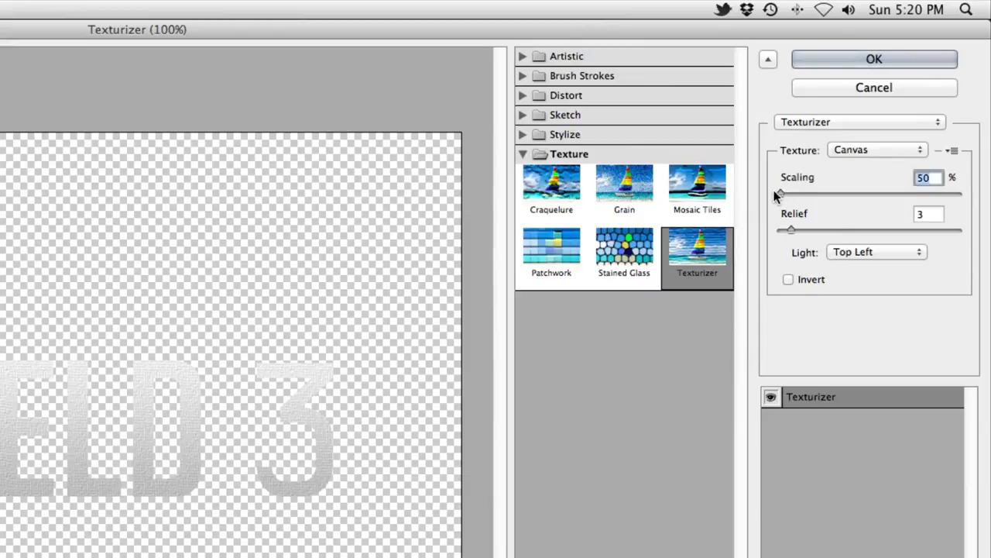
{"action": "left_click", "coordinate": [927, 216]}
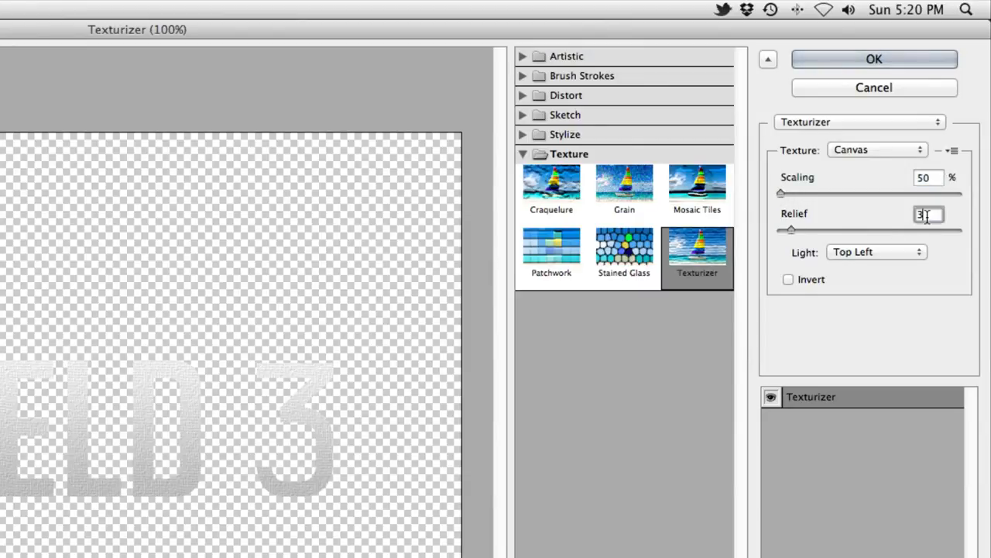
{"action": "type", "text": "2"}
{"action": "key", "text": "Tab"}
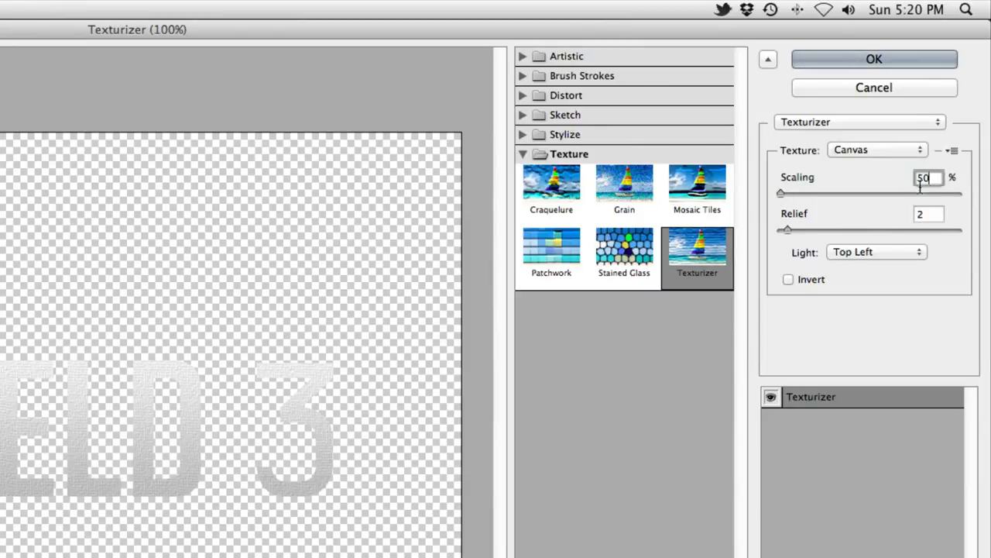
{"action": "left_click", "coordinate": [877, 252]}
{"action": "left_click", "coordinate": [876, 266]}
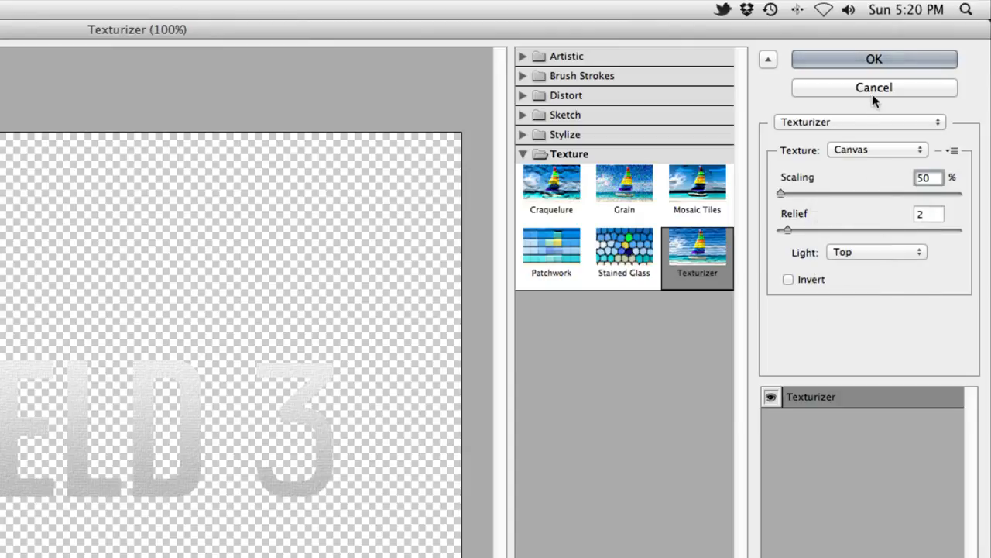
{"action": "left_click", "coordinate": [888, 60]}
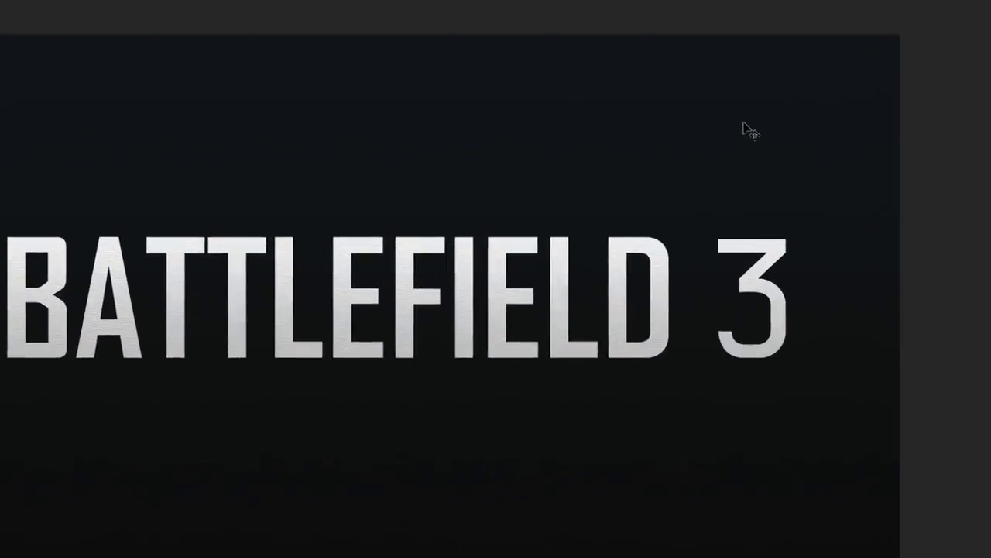
- Create a new 8 × 8 pixel RGB document at 72 pixels/inch with a white background
{"action": "key", "text": "super+n"}
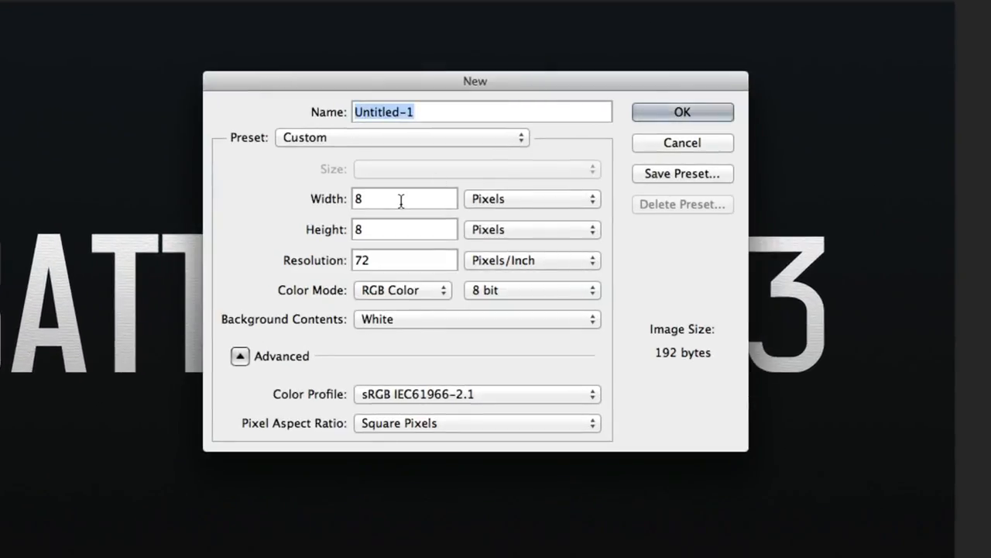
{"action": "key", "text": "Tab"}
{"action": "key", "text": "Tab"}
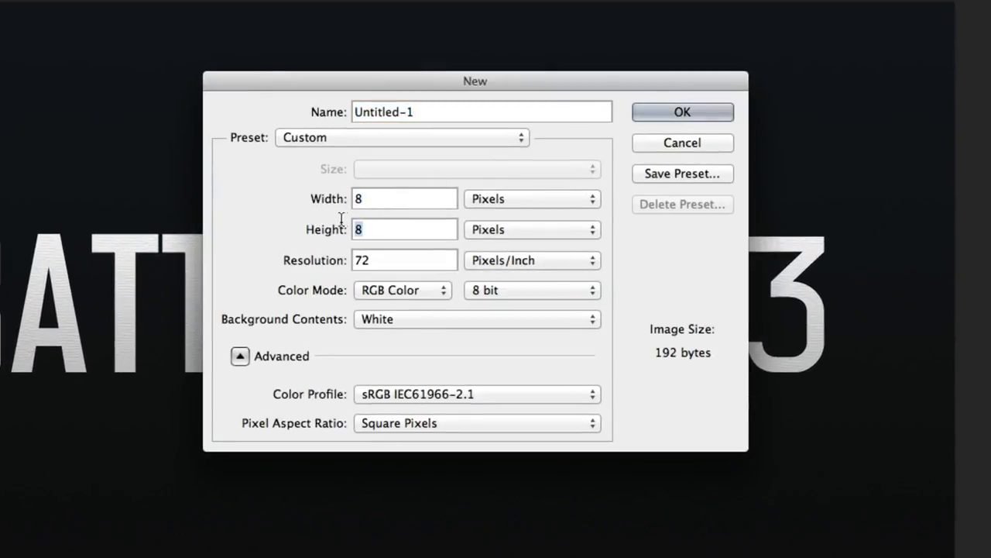
{"action": "left_click", "coordinate": [662, 116]}
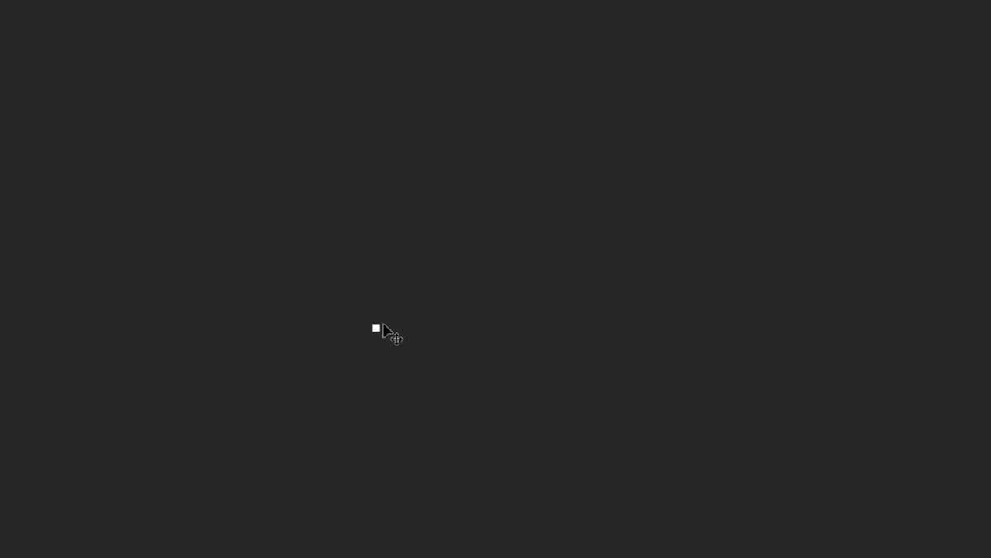
- Activate the Pencil tool in the new document and set the foreground colour to #b4d0df
{"action": "key", "text": "z"}
{"action": "left_click", "coordinate": [446, 330]}
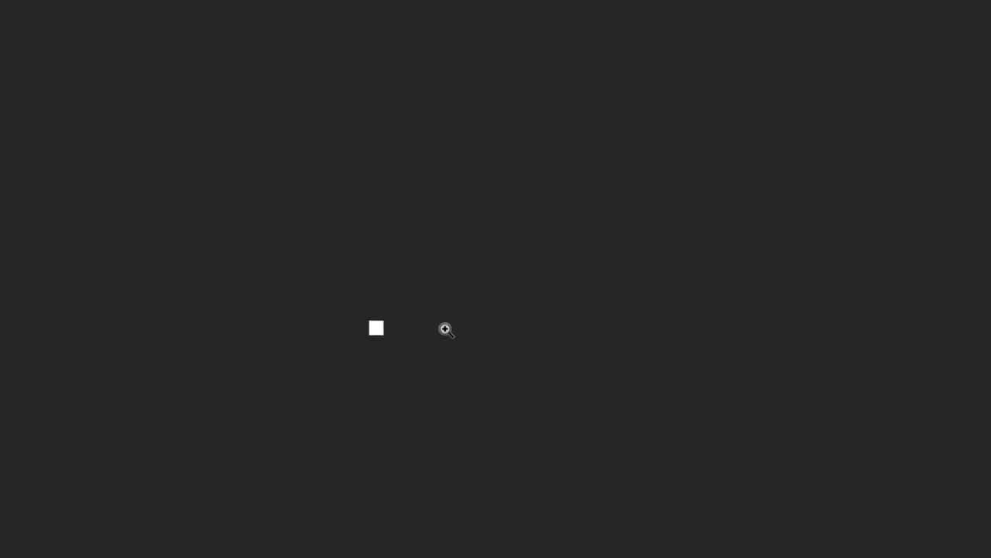
{"action": "left_click_drag", "start_coordinate": [446, 330], "coordinate": [668, 332]}
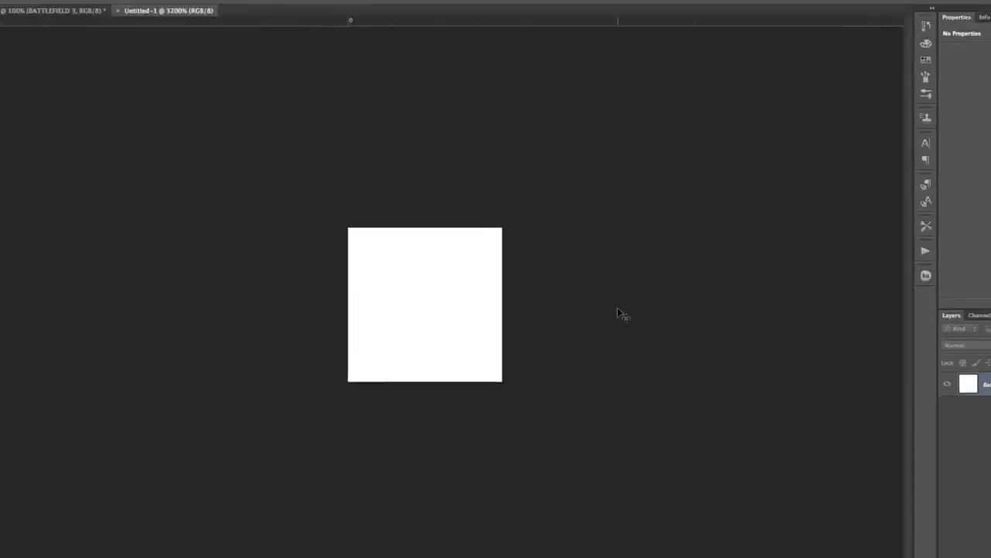
{"action": "key", "text": "b"}
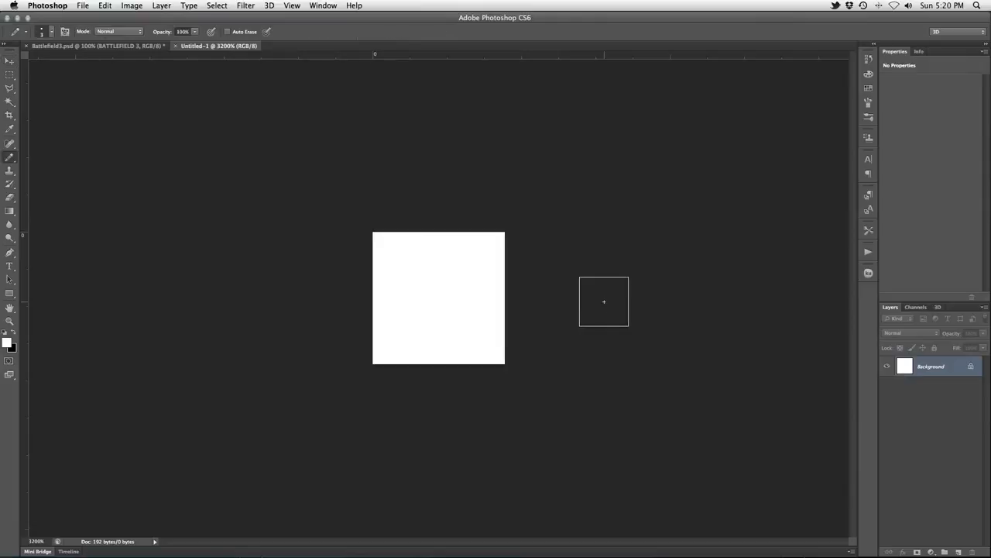
{"action": "left_click", "coordinate": [9, 342]}
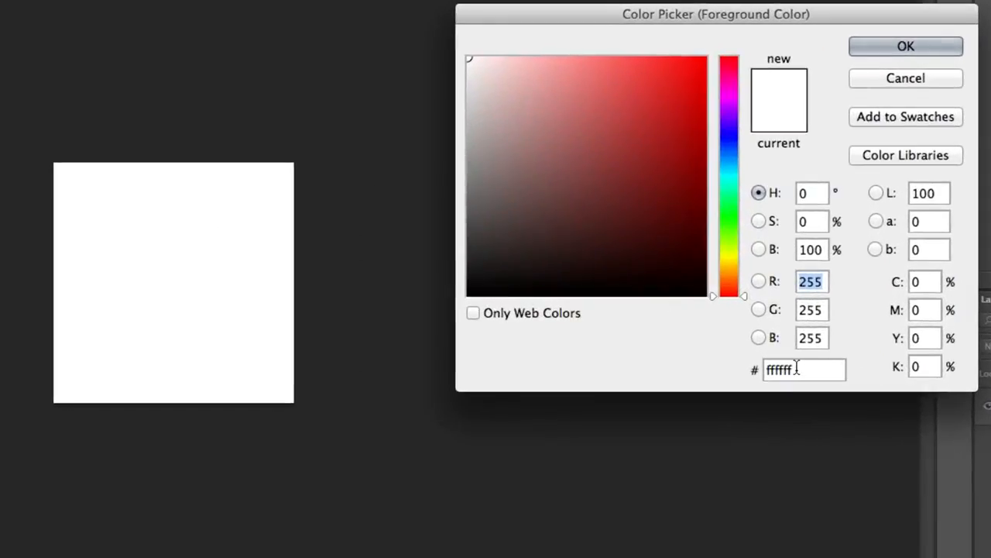
{"action": "left_click_drag", "start_coordinate": [783, 347], "coordinate": [719, 343]}
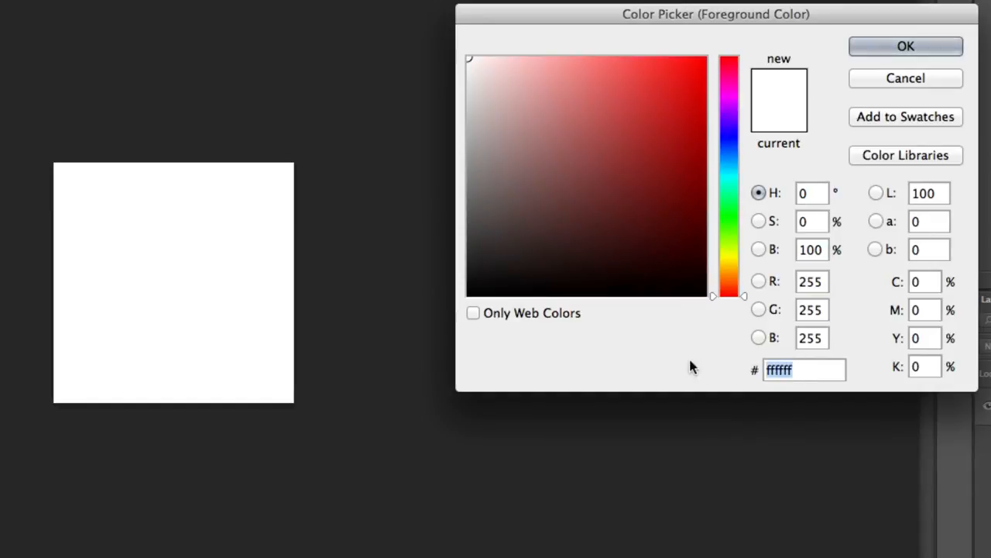
{"action": "type", "text": "b4"}
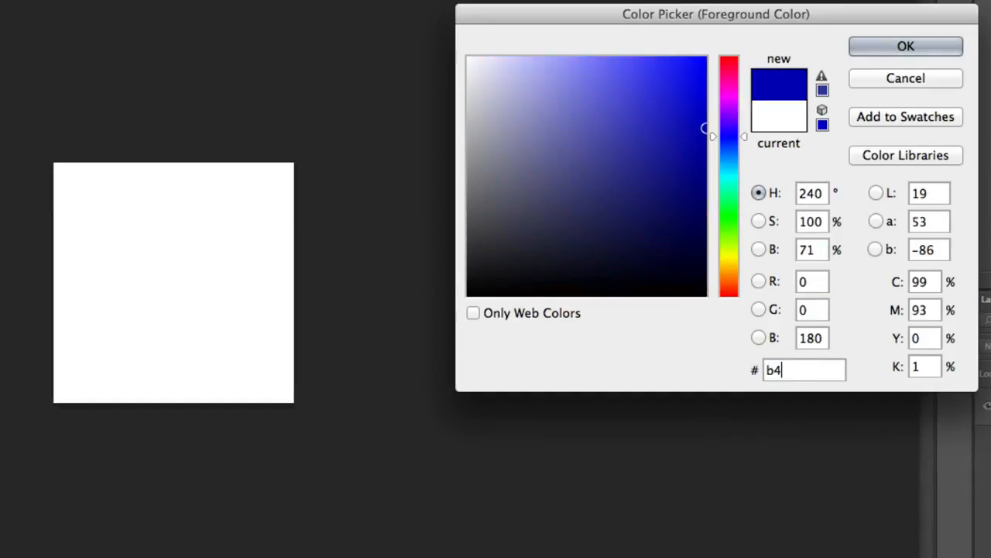
{"action": "type", "text": "d0df"}
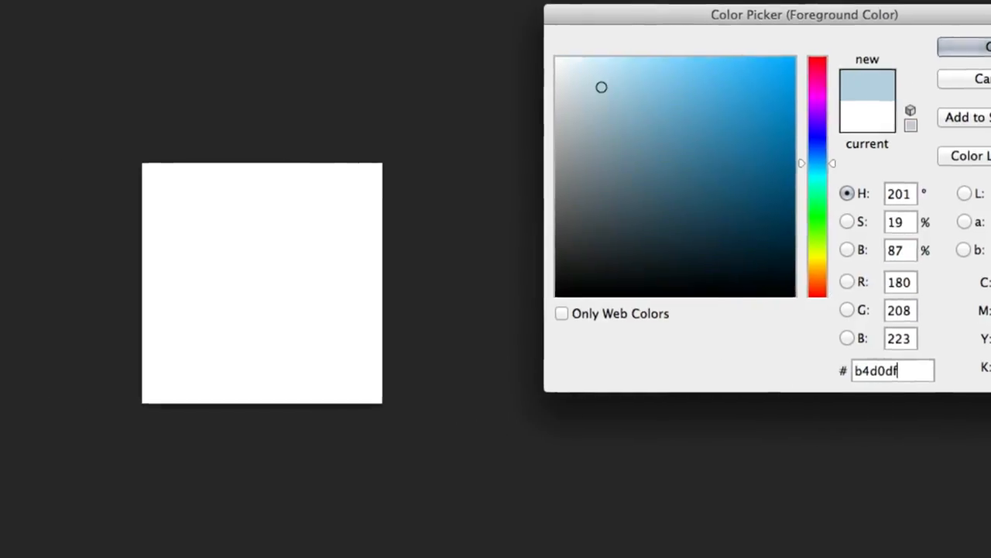
{"action": "key", "text": "Return"}
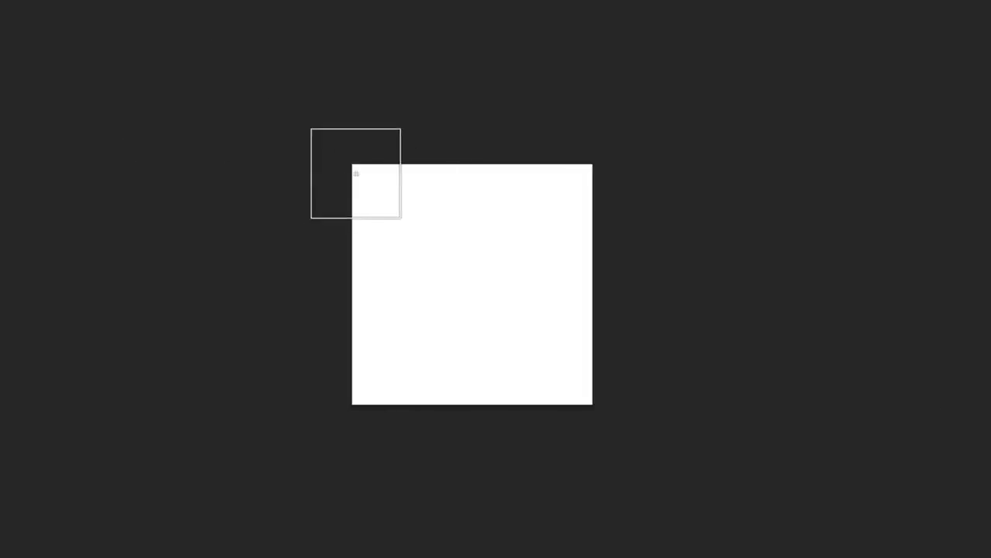
- Paint the pattern document's left half light blue and its right half black with the Pencil, and switch to the Move tool
{"action": "left_click", "coordinate": [364, 207]}
{"action": "mouse_move", "coordinate": [362, 204]}
{"action": "left_mouse_down"}
{"action": "mouse_move", "coordinate": [358, 358]}
{"action": "mouse_move", "coordinate": [399, 368]}
{"action": "mouse_move", "coordinate": [402, 186]}
{"action": "mouse_move", "coordinate": [337, 178]}
{"action": "left_mouse_up"}
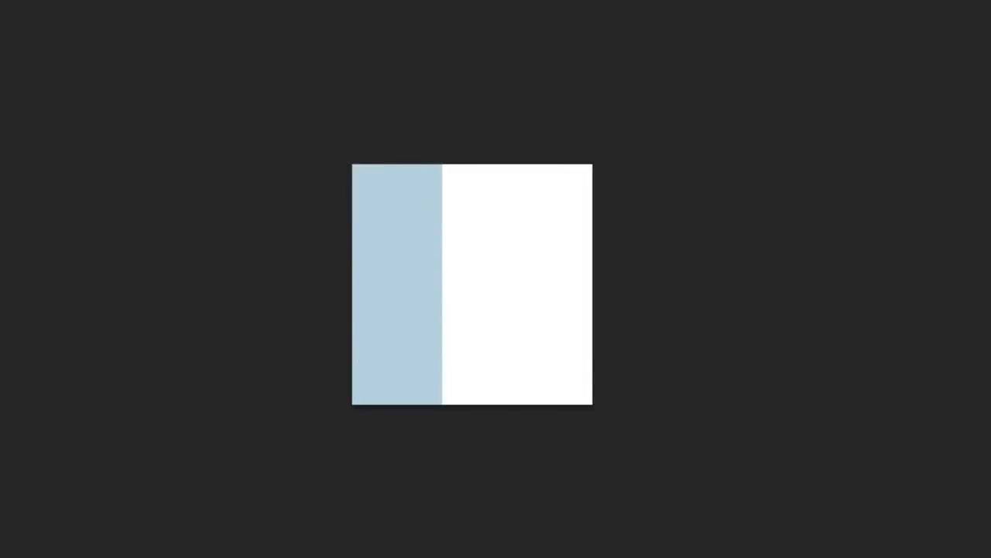
{"action": "left_click_drag", "start_coordinate": [418, 162], "coordinate": [415, 370]}
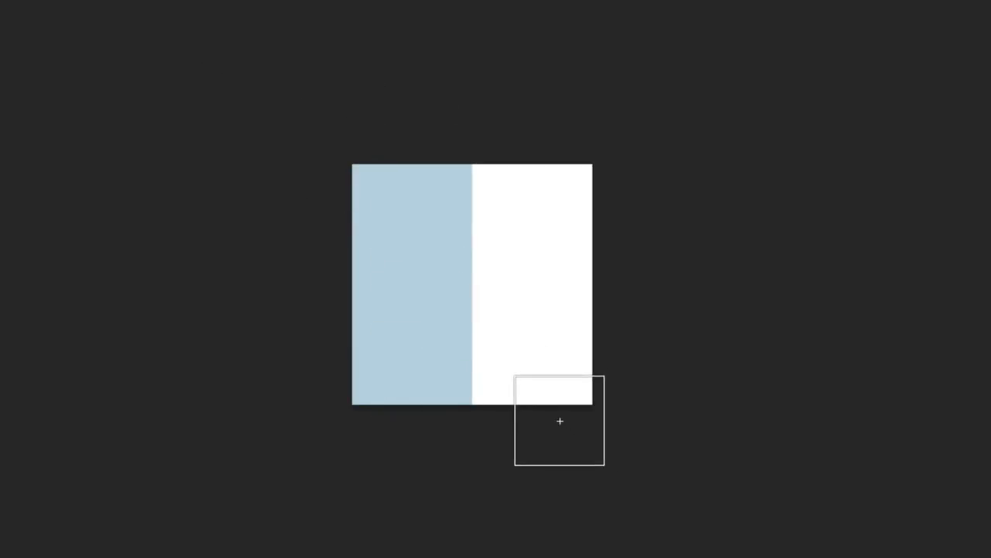
{"action": "mouse_move", "coordinate": [560, 421]}
{"action": "left_mouse_down"}
{"action": "mouse_move", "coordinate": [555, 192]}
{"action": "mouse_move", "coordinate": [527, 194]}
{"action": "mouse_move", "coordinate": [520, 234]}
{"action": "mouse_move", "coordinate": [518, 380]}
{"action": "left_mouse_up"}
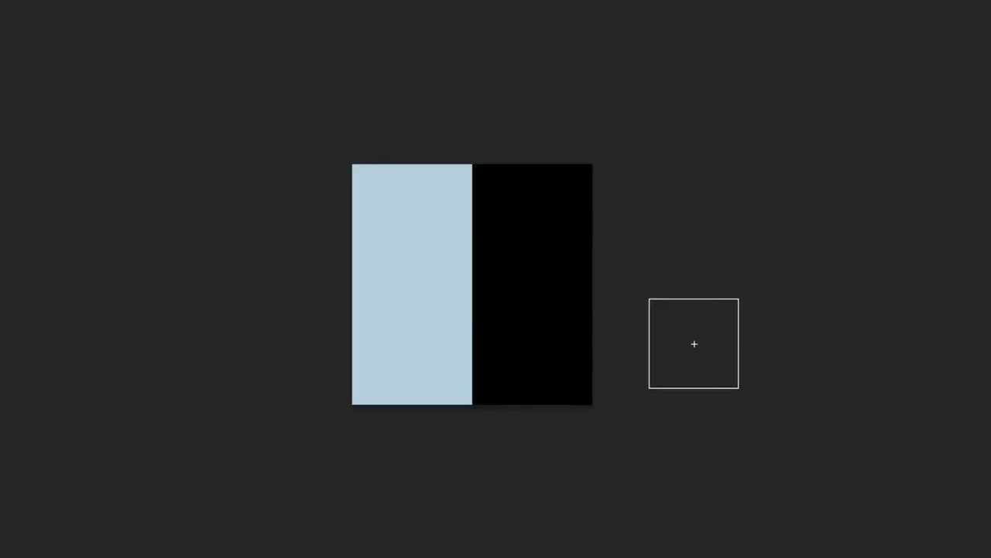
{"action": "key", "text": "v"}
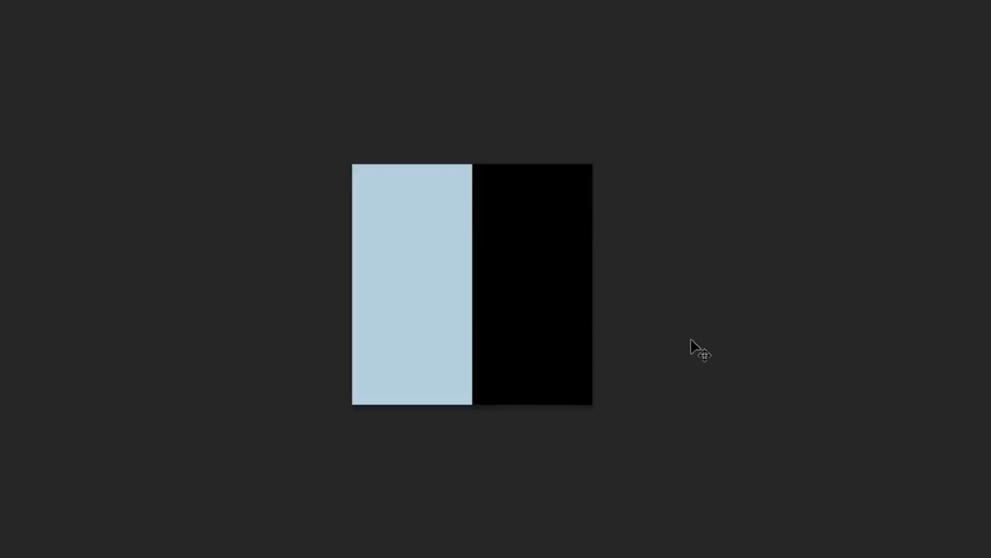
- Apply the basic Blur filter to the two-tone pattern
{"action": "left_click", "coordinate": [78, 9]}
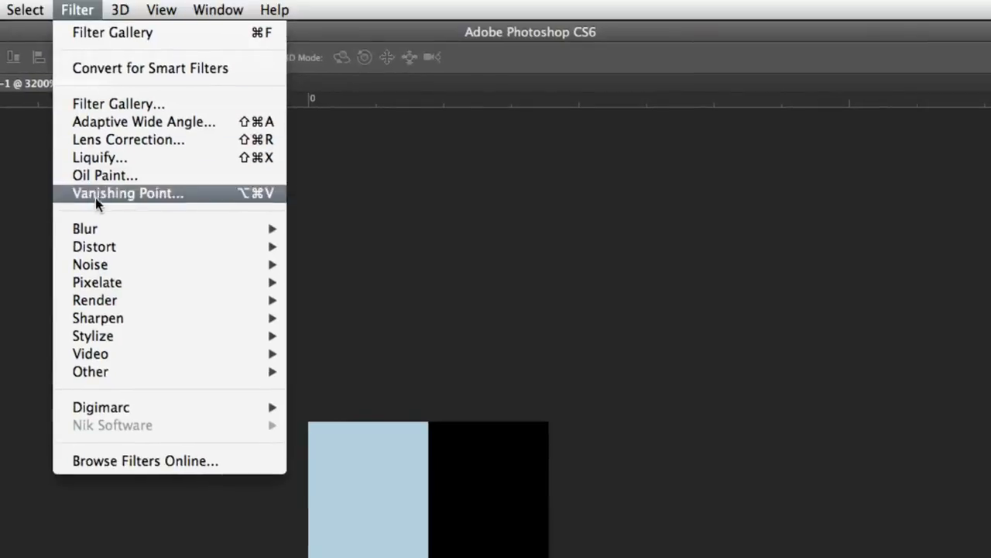
{"action": "mouse_move", "coordinate": [97, 227]}
{"action": "left_click", "coordinate": [338, 317]}
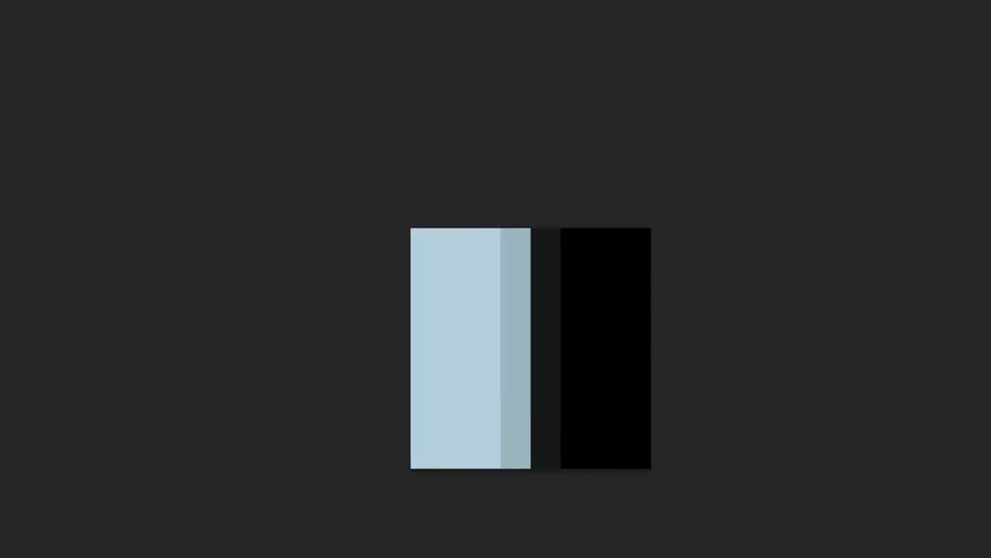
- Define the blurred artwork as a pattern named Battlefield 3
{"action": "left_click", "coordinate": [58, 9]}
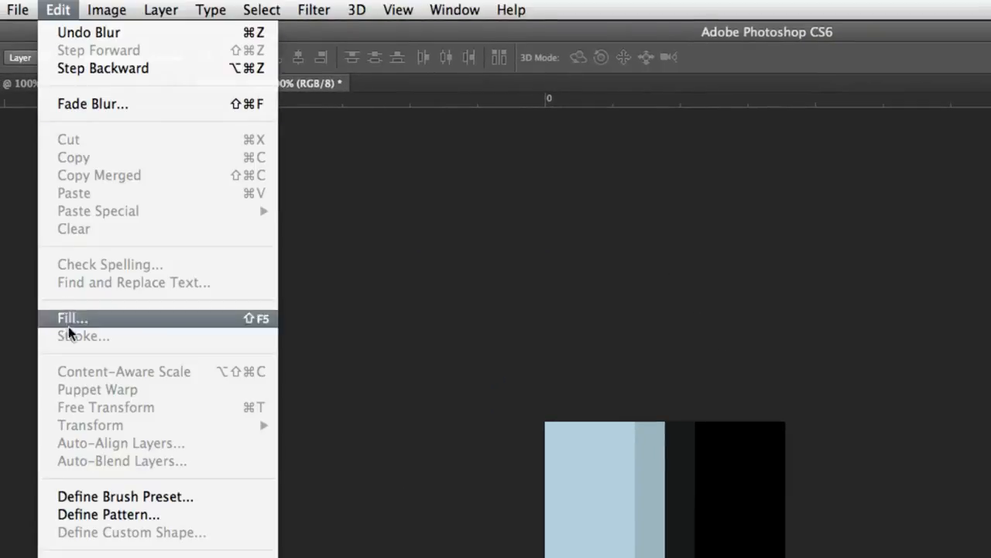
{"action": "left_click", "coordinate": [185, 514]}
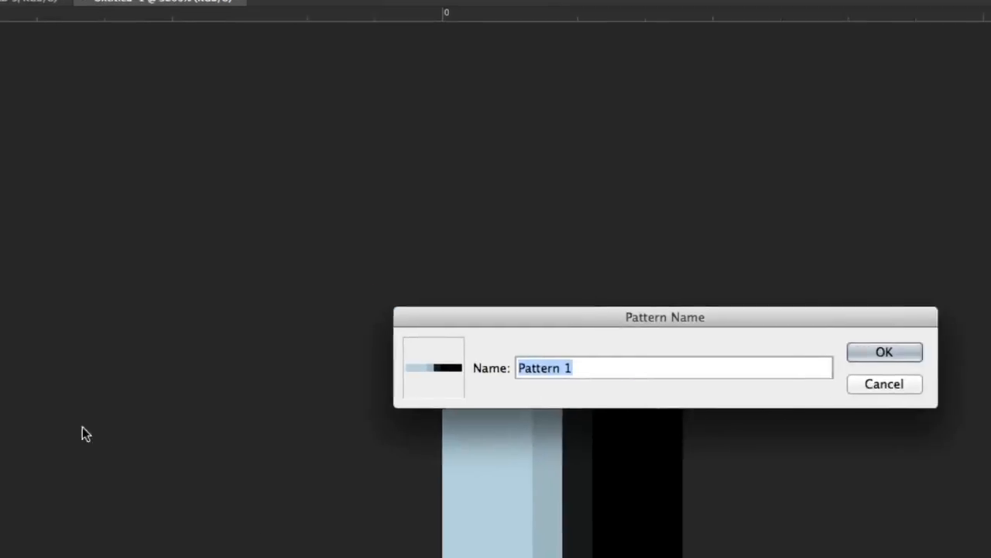
{"action": "type", "text": "Battlefield 3"}
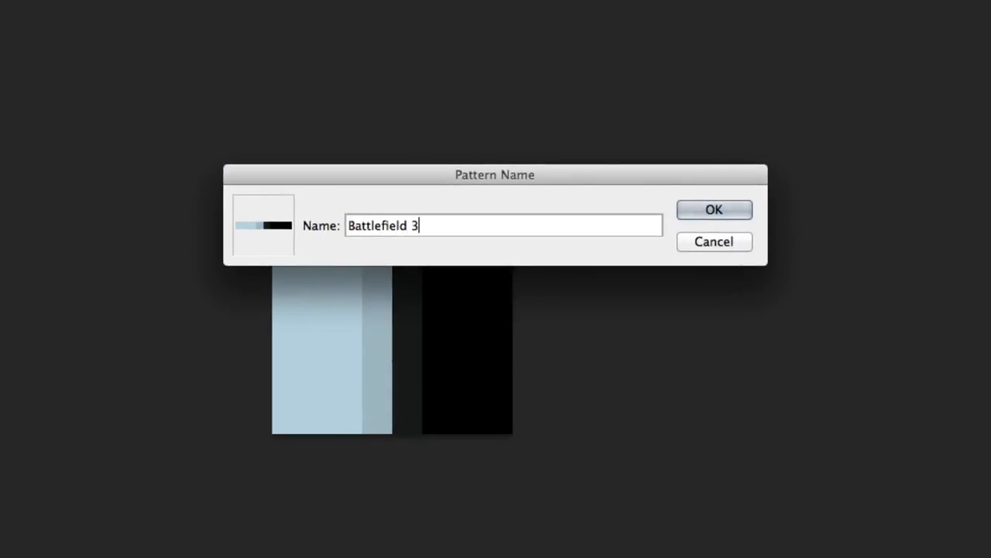
{"action": "key", "text": "Return"}
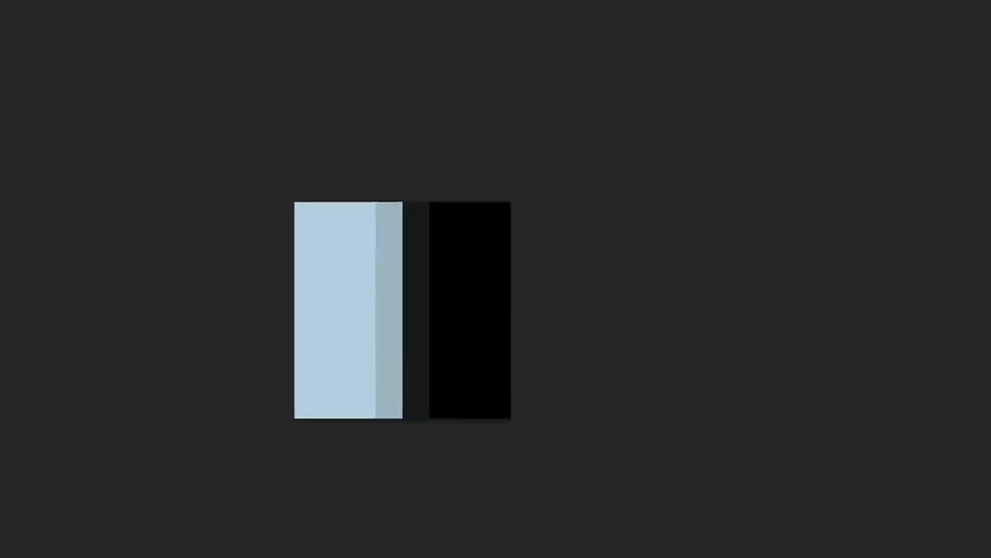
- In Battlefield3.psd, add a layer above the title, fill the title's outline on it with the light blue foreground colour and deselect
{"action": "left_click", "coordinate": [128, 46]}
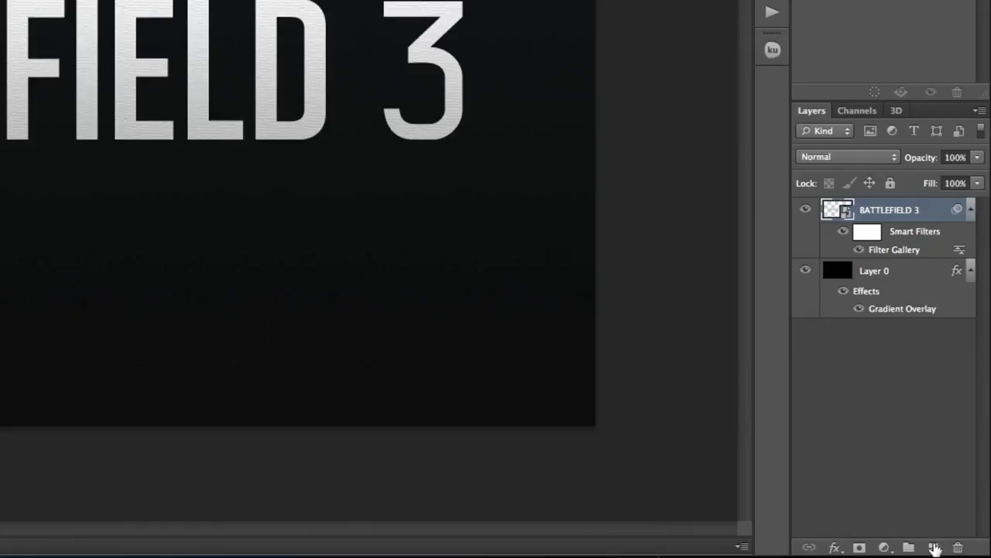
{"action": "left_click", "coordinate": [933, 547]}
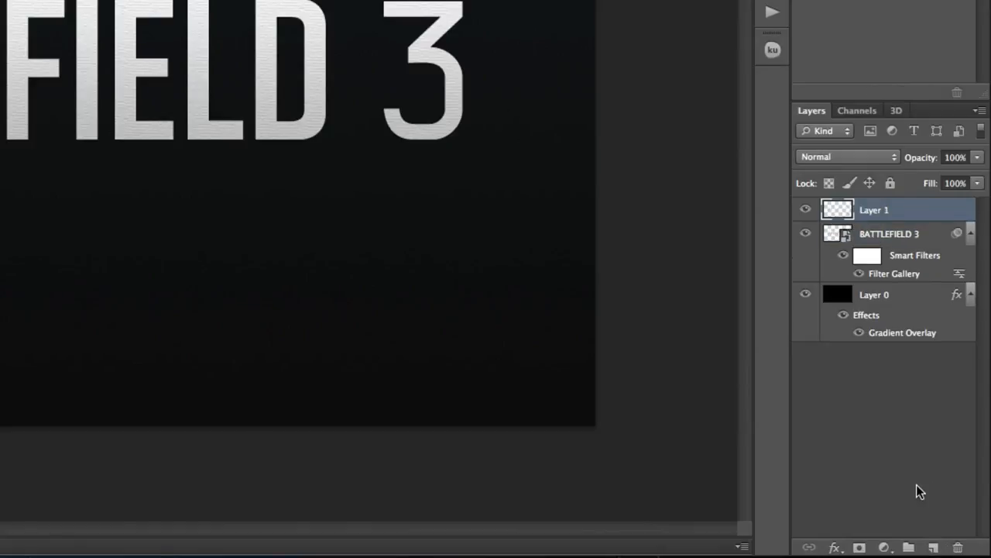
{"action": "left_click", "coordinate": [832, 237], "text": "ctrl"}
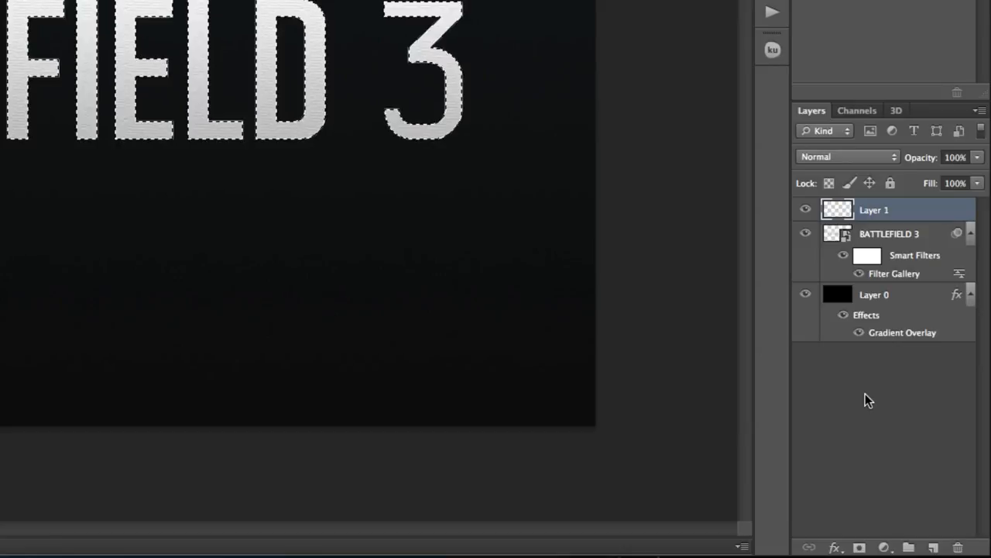
{"action": "key", "text": "alt+BackSpace"}
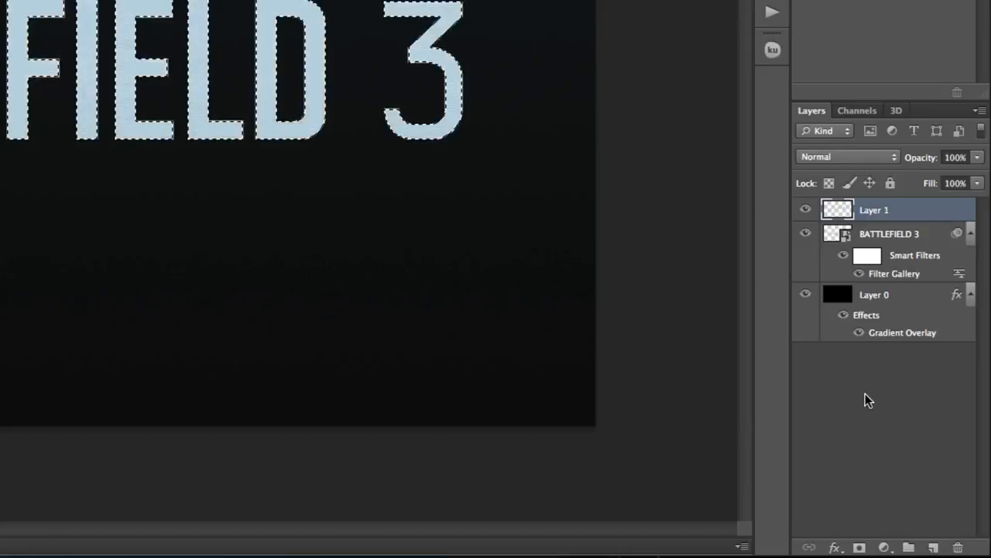
{"action": "key", "text": "ctrl+d"}
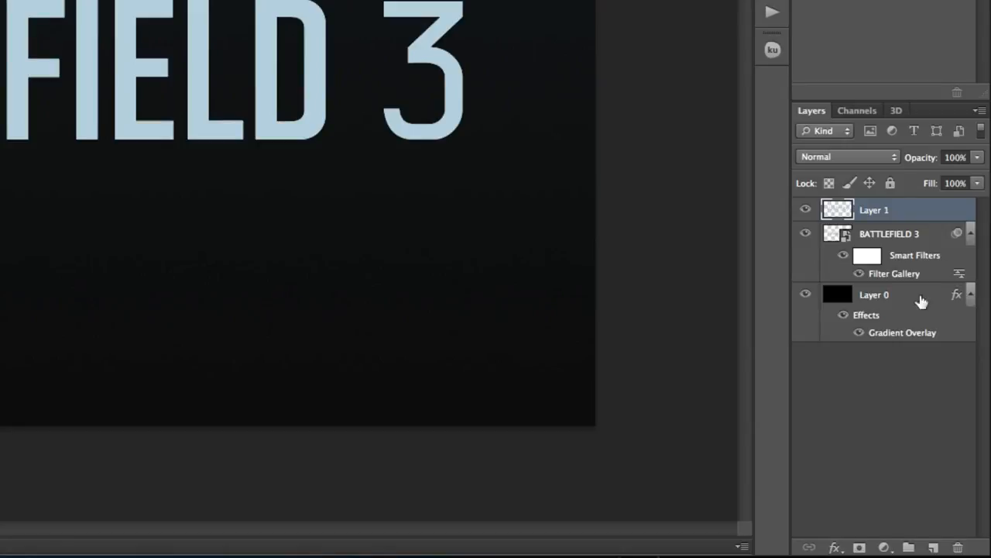
- Set the Fill of Layer 1 to 0%
{"action": "left_click", "coordinate": [977, 183]}
{"action": "left_click_drag", "start_coordinate": [979, 204], "coordinate": [887, 197]}
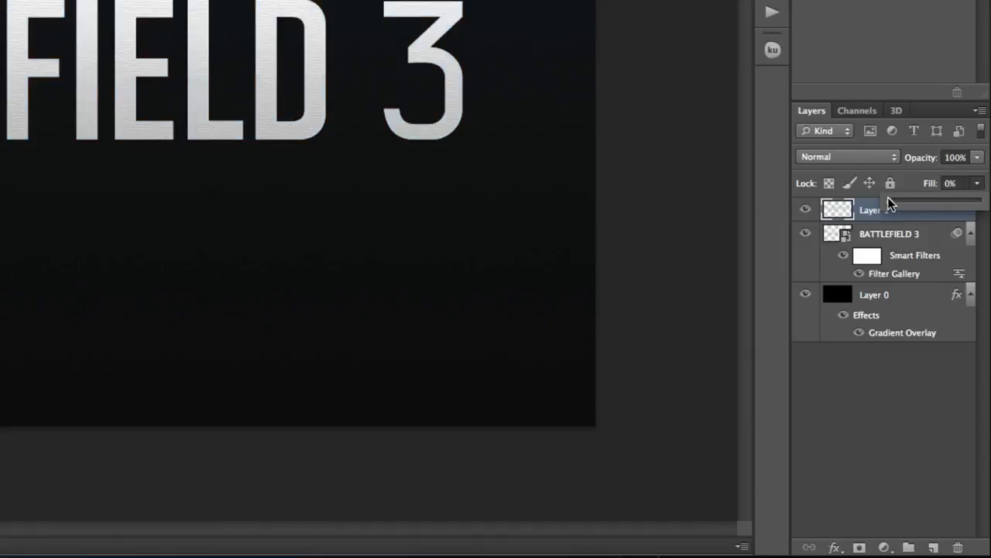
{"action": "left_click", "coordinate": [978, 183]}
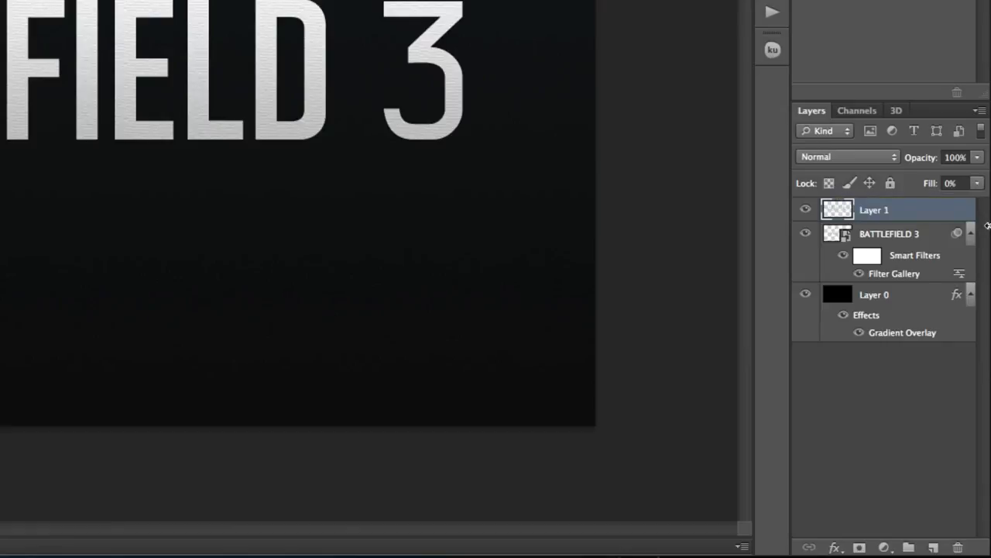
- Add a Stroke layer style to Layer 1 with the Pattern fill type and the Battlefield 3 pattern
{"action": "double_click", "coordinate": [929, 213]}
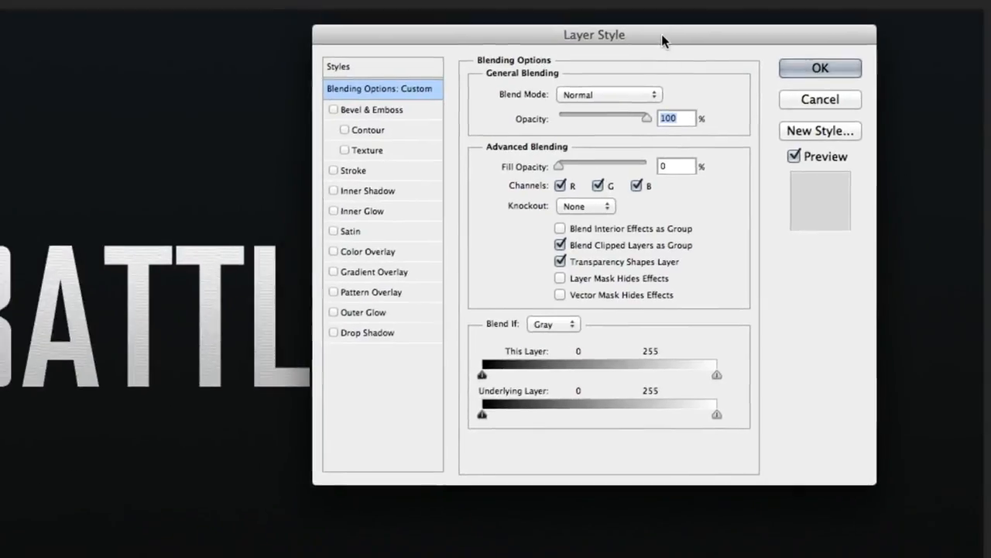
{"action": "left_click_drag", "start_coordinate": [661, 34], "coordinate": [765, 26]}
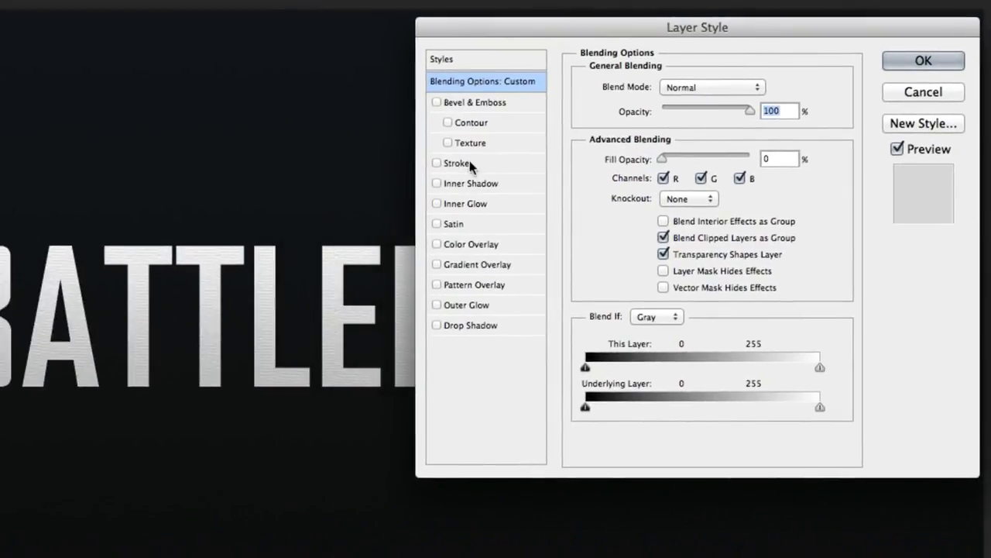
{"action": "left_click", "coordinate": [470, 164]}
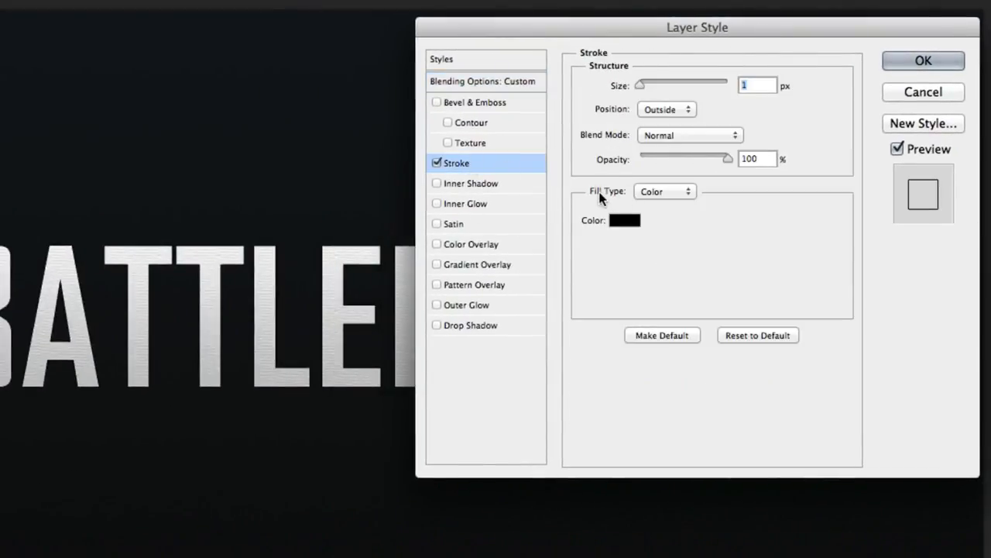
{"action": "left_click", "coordinate": [646, 192]}
{"action": "left_click", "coordinate": [657, 215]}
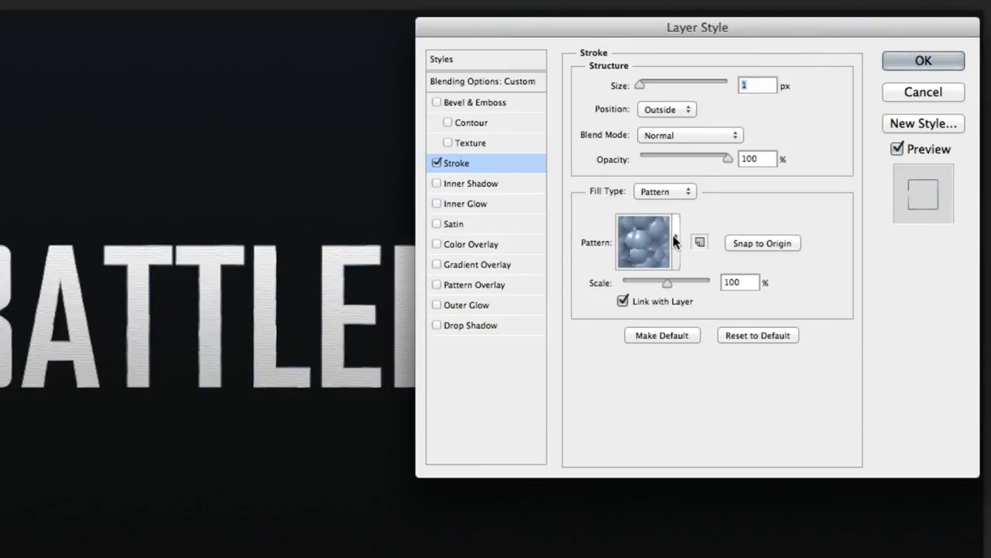
{"action": "left_click", "coordinate": [675, 241]}
{"action": "scroll", "coordinate": [675, 325], "scroll_direction": "down", "scroll_amount": 1}
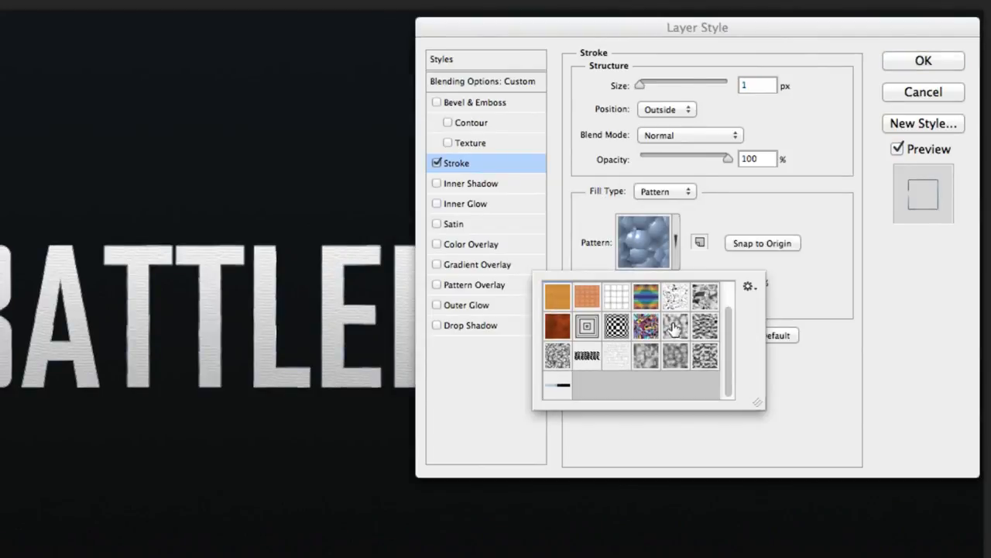
{"action": "left_click", "coordinate": [558, 391]}
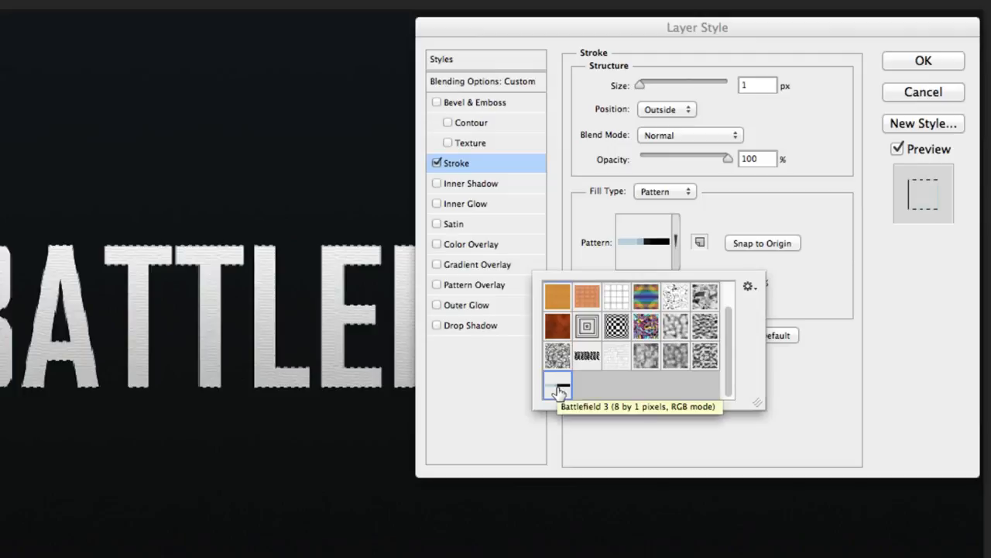
{"action": "left_click", "coordinate": [868, 345]}
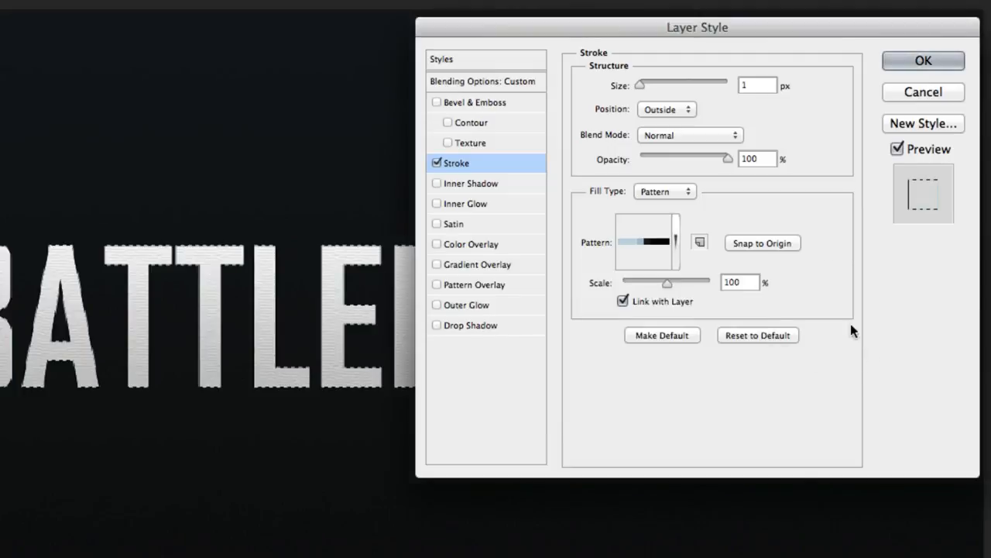
- Set the stroke size to 3 px, shift the pattern slightly on the title and apply the layer style
{"action": "left_click", "coordinate": [755, 87]}
{"action": "key", "text": "Up"}
{"action": "key", "text": "Up"}
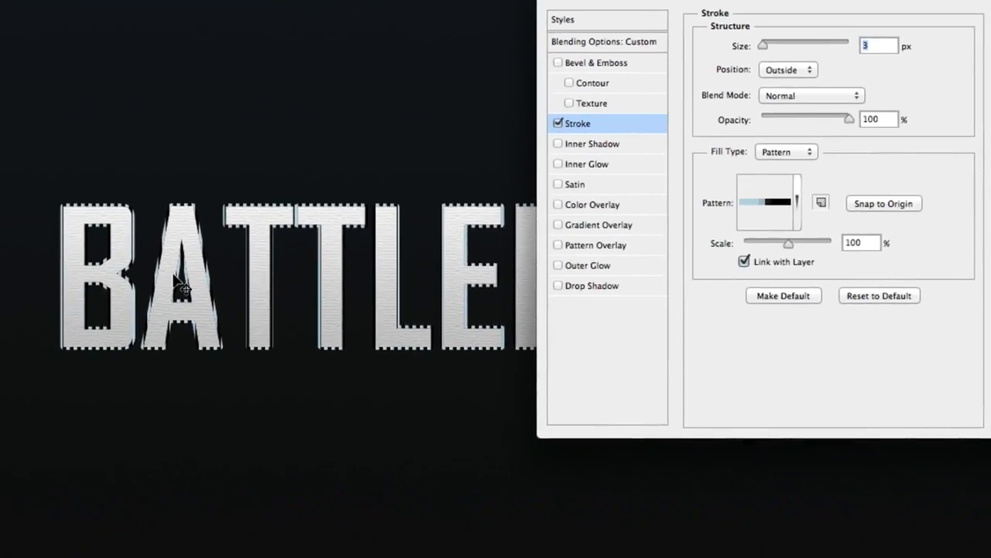
{"action": "mouse_move", "coordinate": [186, 287]}
{"action": "left_mouse_down"}
{"action": "mouse_move", "coordinate": [133, 283]}
{"action": "mouse_move", "coordinate": [154, 284]}
{"action": "left_mouse_up"}
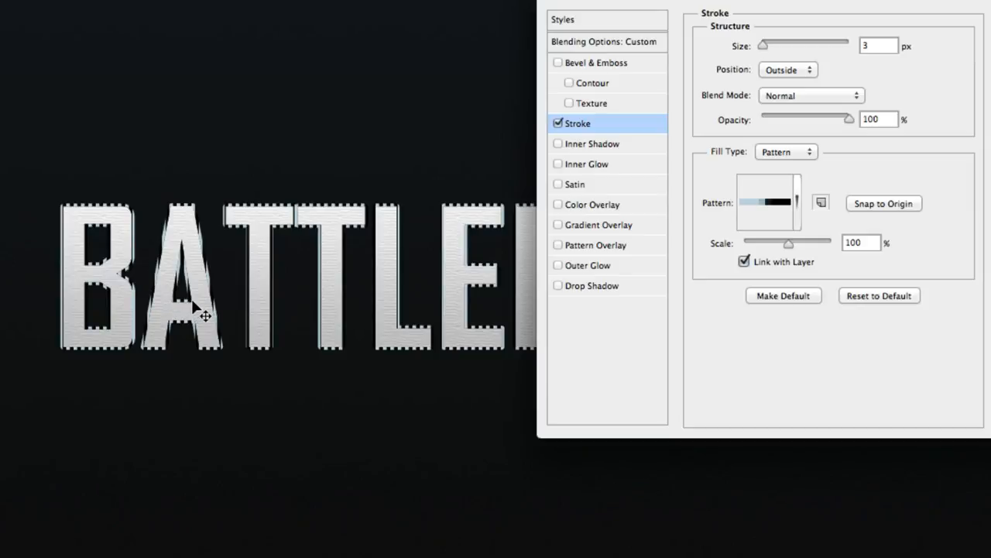
{"action": "left_click", "coordinate": [736, 145]}
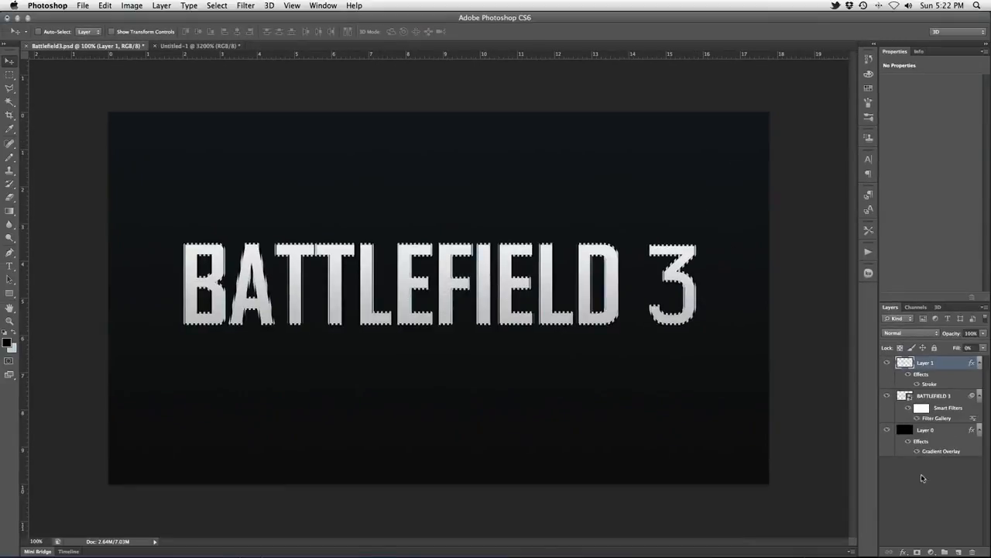
- Try masking Layer 1 with a vertical black-to-white gradient across the title, and undo the gradient and the mask
{"action": "left_click", "coordinate": [917, 552]}
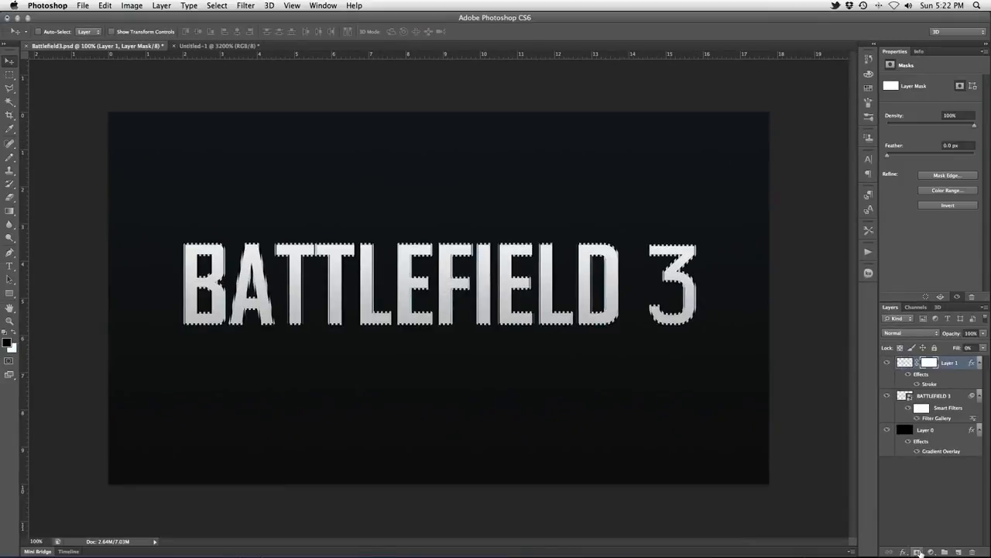
{"action": "key", "text": "g"}
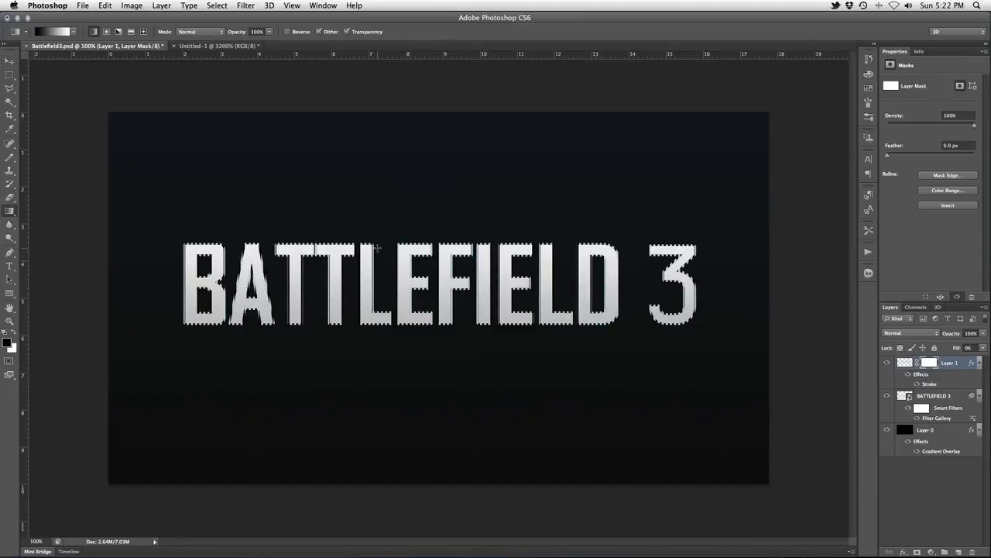
{"action": "left_click_drag", "start_coordinate": [378, 246], "coordinate": [379, 328]}
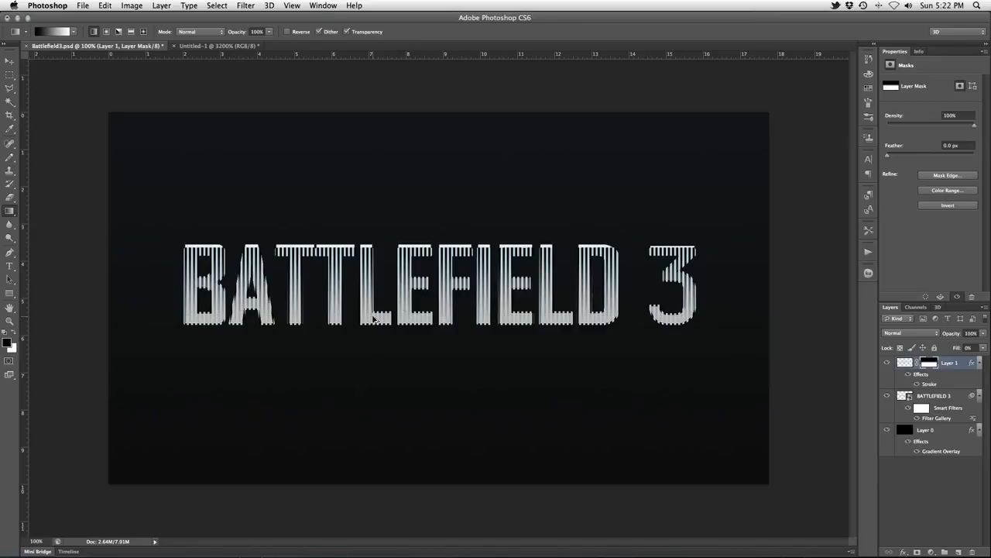
{"action": "key", "text": "super+alt+z"}
{"action": "key", "text": "super+alt+z"}
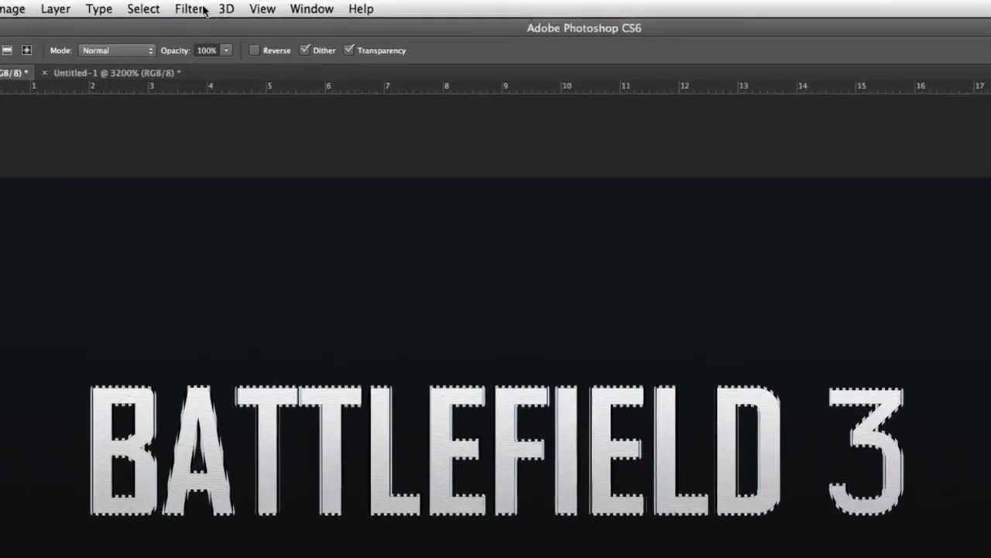
- Convert Layer 1 for Smart Filters and add a layer mask with a black-to-white gradient running down the title's height
{"action": "left_click", "coordinate": [246, 5]}
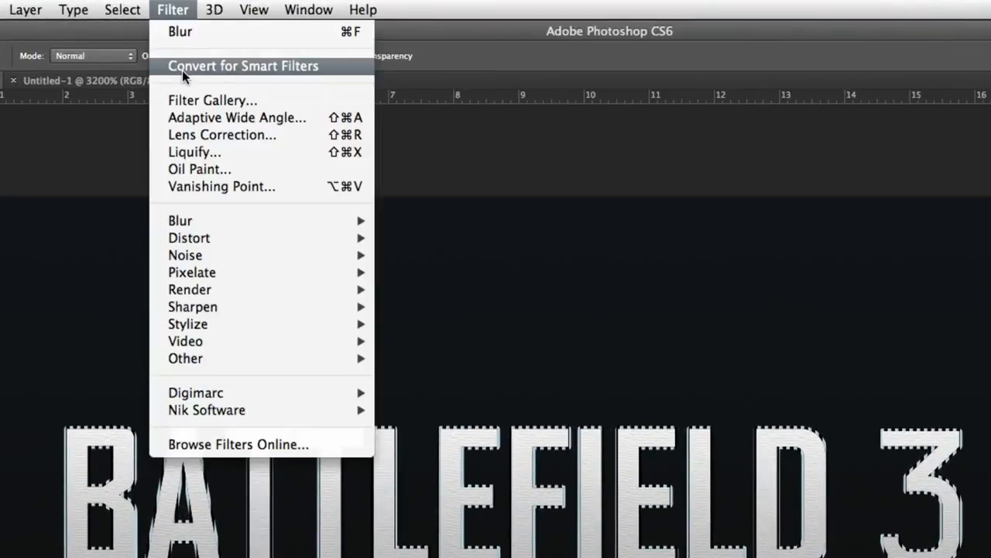
{"action": "left_click", "coordinate": [332, 67]}
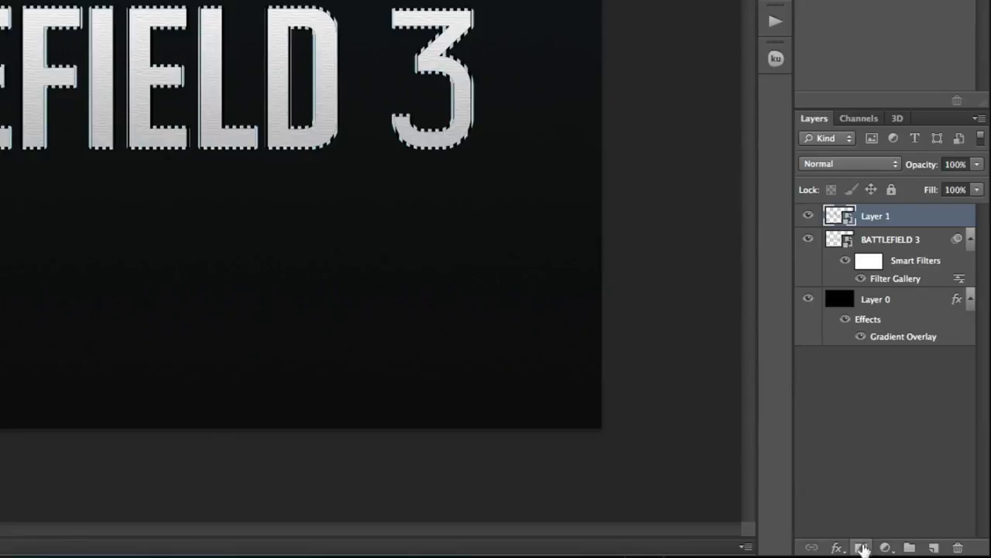
{"action": "left_click", "coordinate": [861, 546]}
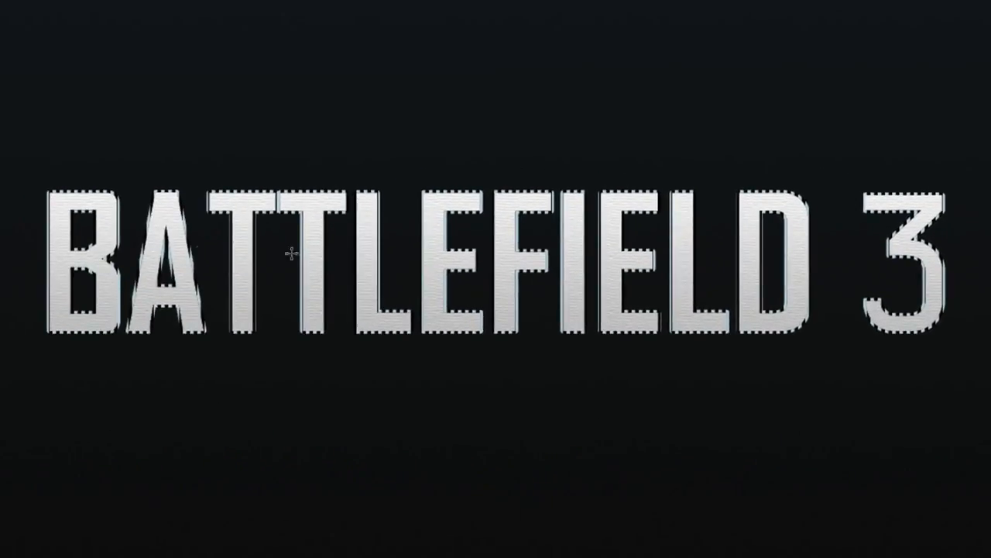
{"action": "left_click_drag", "start_coordinate": [90, 244], "coordinate": [91, 337]}
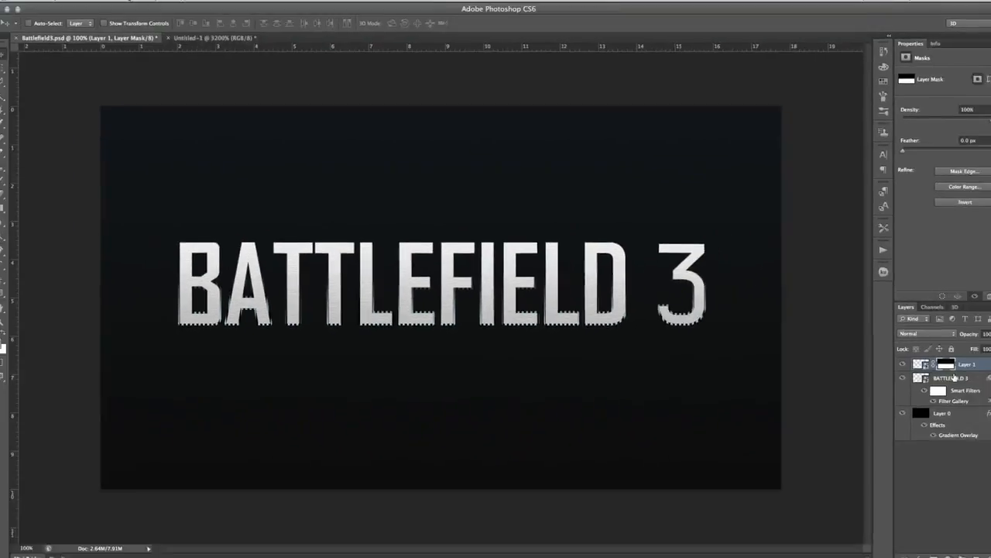
- Group Layer 1 with the BATTLEFIELD 3 layer and duplicate the group
{"action": "left_click", "coordinate": [958, 377], "text": "shift"}
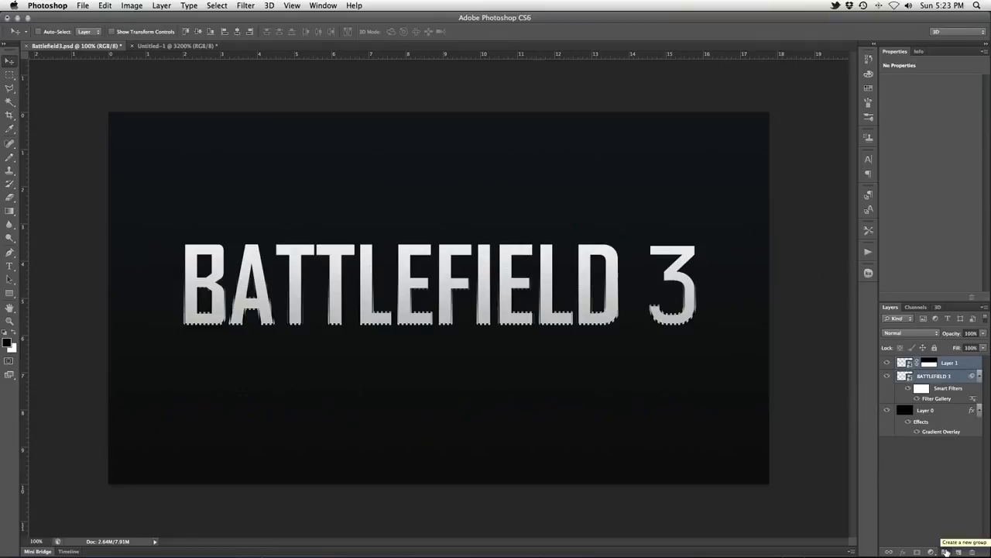
{"action": "left_click", "coordinate": [946, 551]}
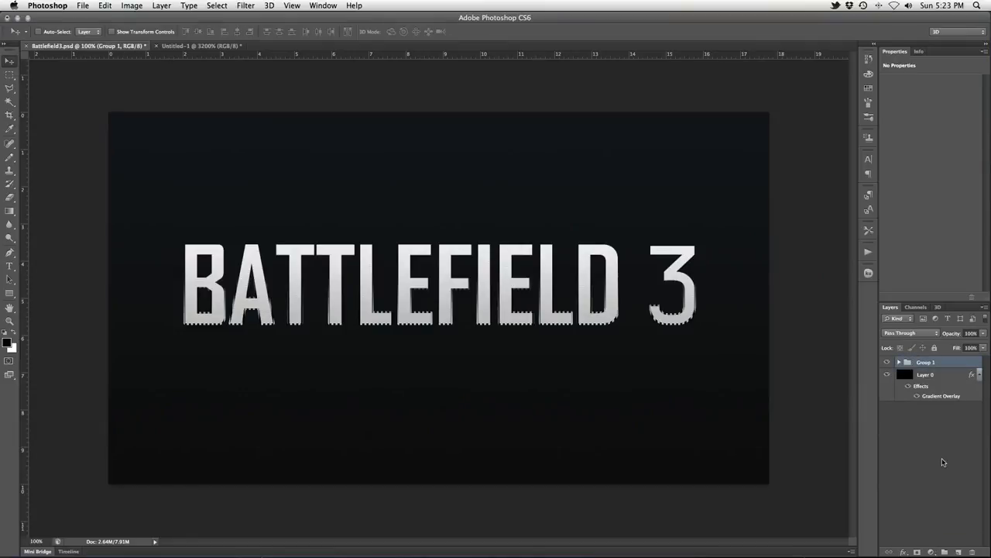
{"action": "key", "text": "super+j"}
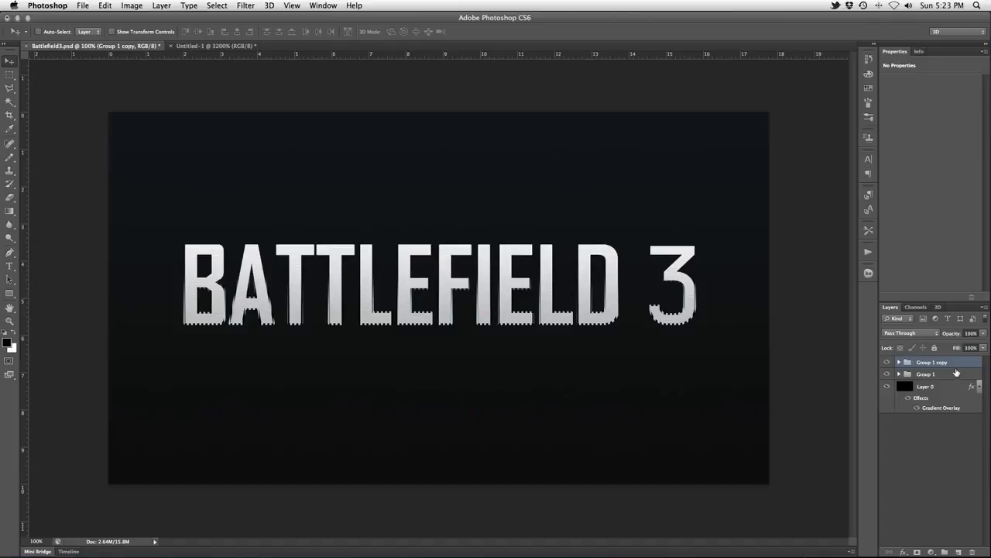
- Convert the group copy for Smart Filters, then flip it vertically and place it directly beneath the title as a mirrored reflection
{"action": "left_click", "coordinate": [246, 5]}
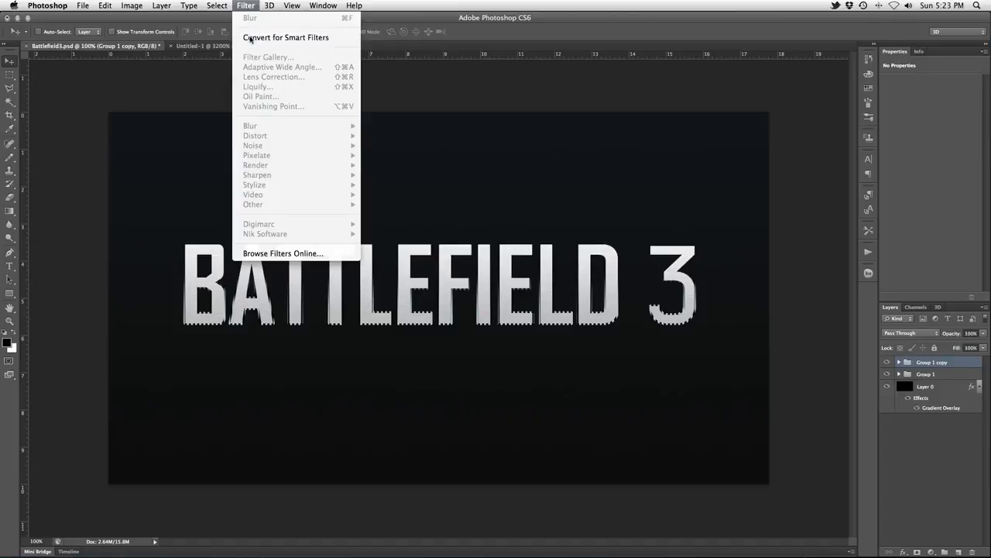
{"action": "left_click", "coordinate": [250, 38]}
{"action": "left_click", "coordinate": [106, 5]}
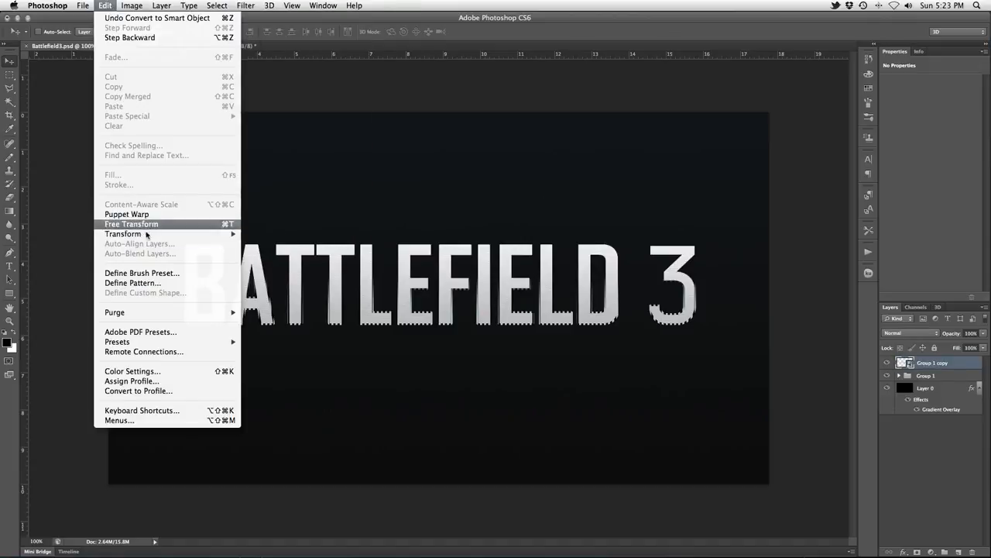
{"action": "mouse_move", "coordinate": [146, 234]}
{"action": "left_click", "coordinate": [270, 371]}
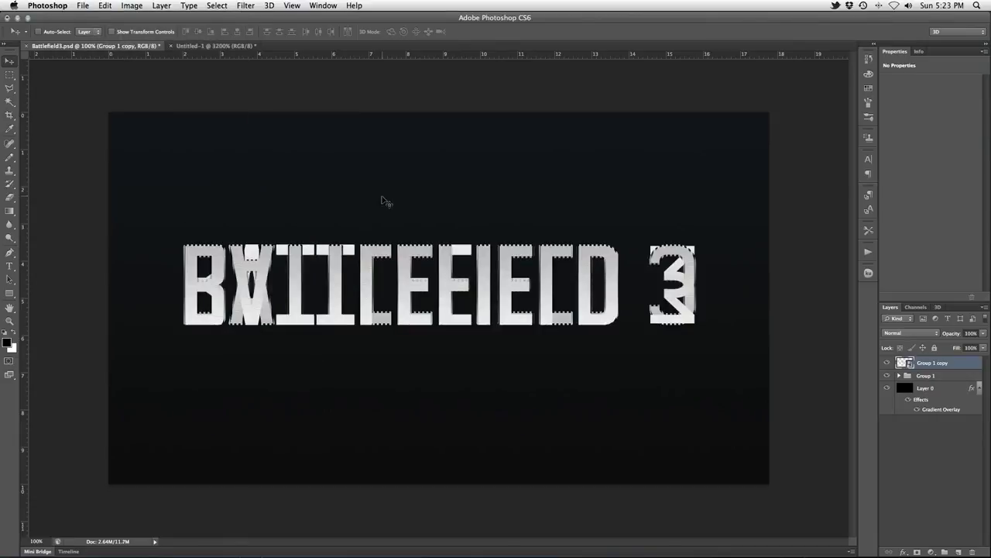
{"action": "left_click_drag", "start_coordinate": [385, 201], "coordinate": [401, 282]}
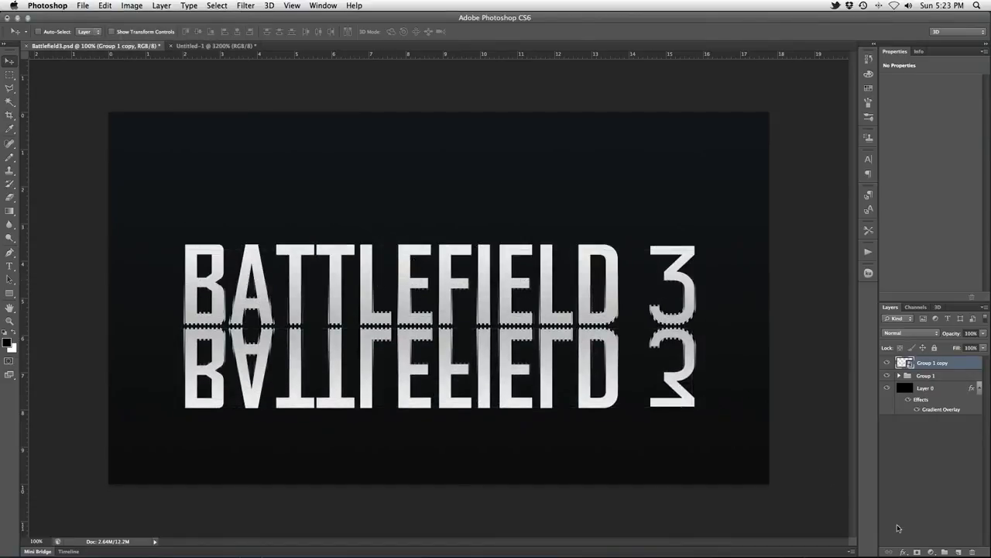
- Mask the reflection with a white-to-black gradient from its upper edge to about two-thirds down, and set the layer opacity to 20%
{"action": "left_click", "coordinate": [917, 551]}
{"action": "key", "text": "g"}
{"action": "key", "text": "x"}
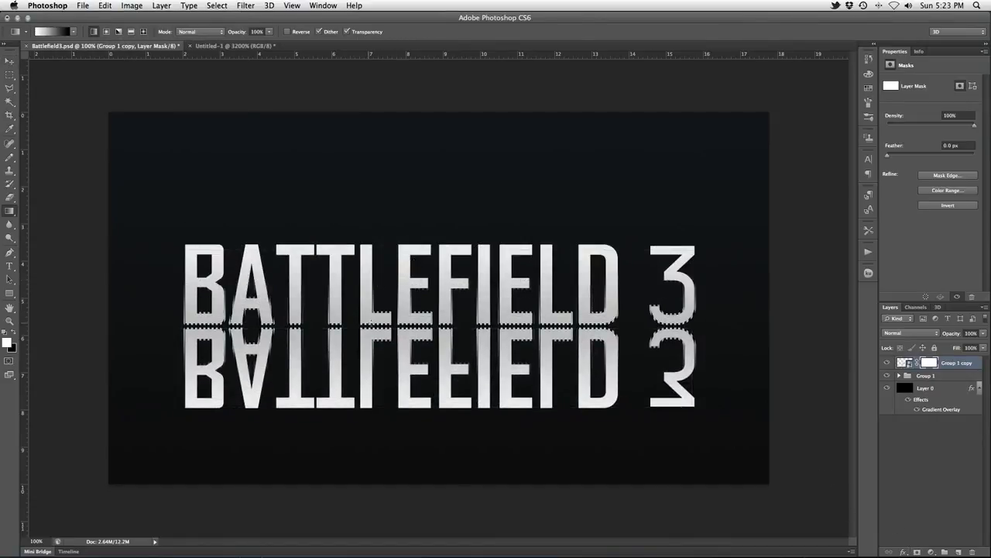
{"action": "left_click_drag", "start_coordinate": [370, 330], "coordinate": [373, 381]}
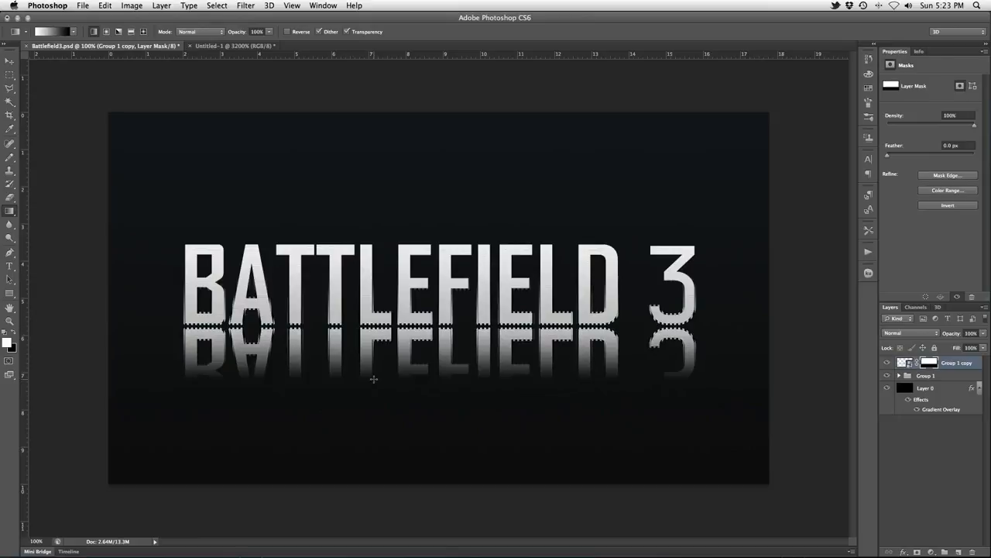
{"action": "key", "text": "v"}
{"action": "key", "text": "2"}
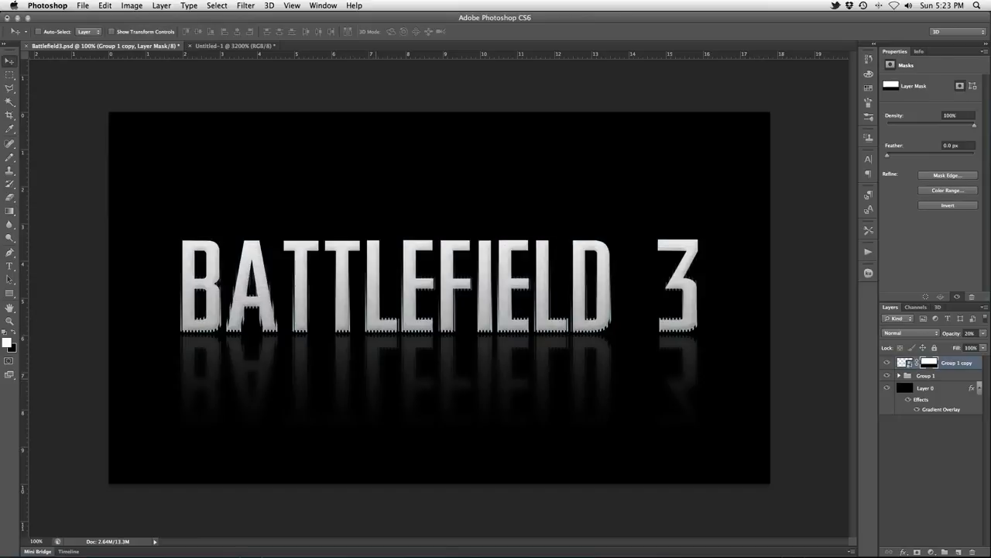